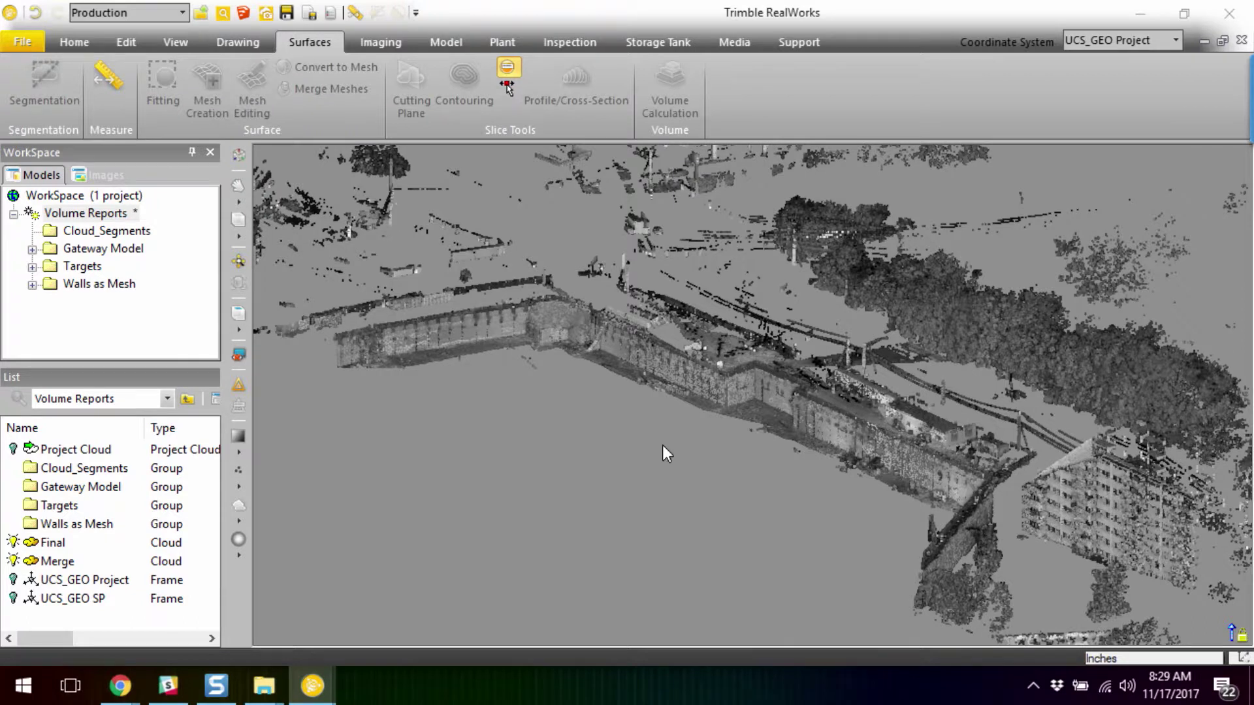
Pan and zoom around the full site point cloud to inspect it
middle_click_drag(663, 452, 633, 423)
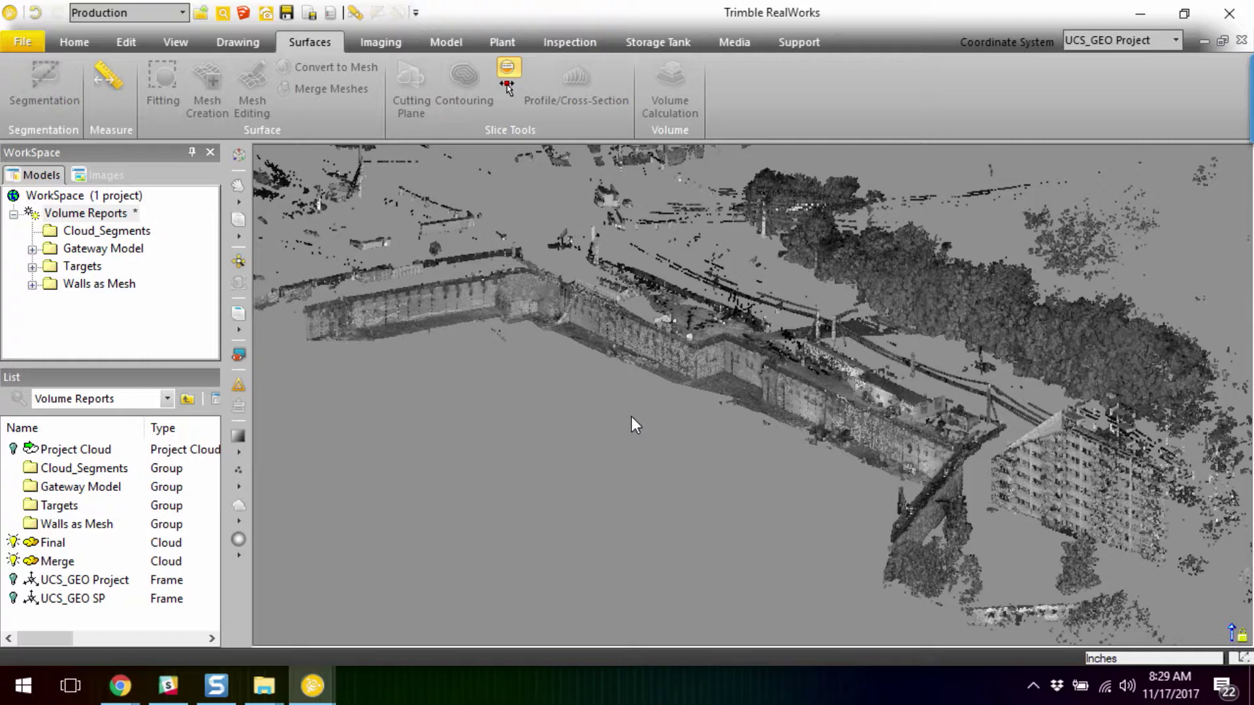
middle_click_drag(631, 417, 636, 444)
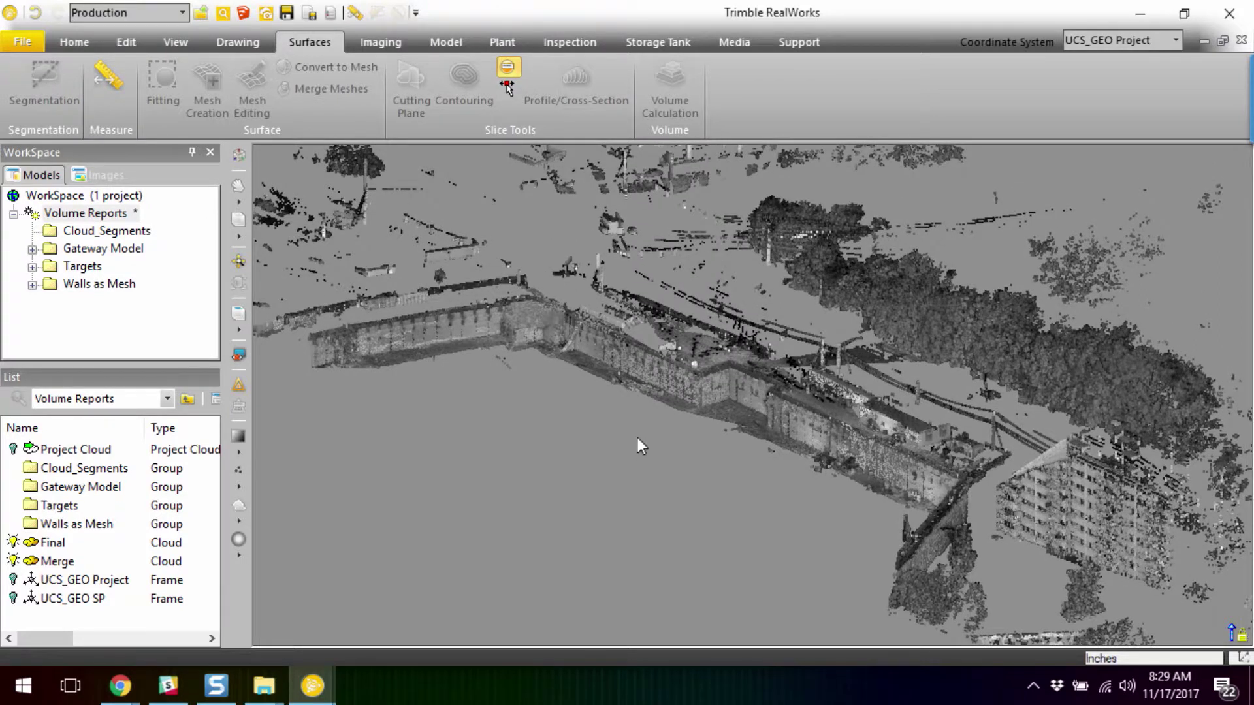
scroll(430, 479, "down", 1)
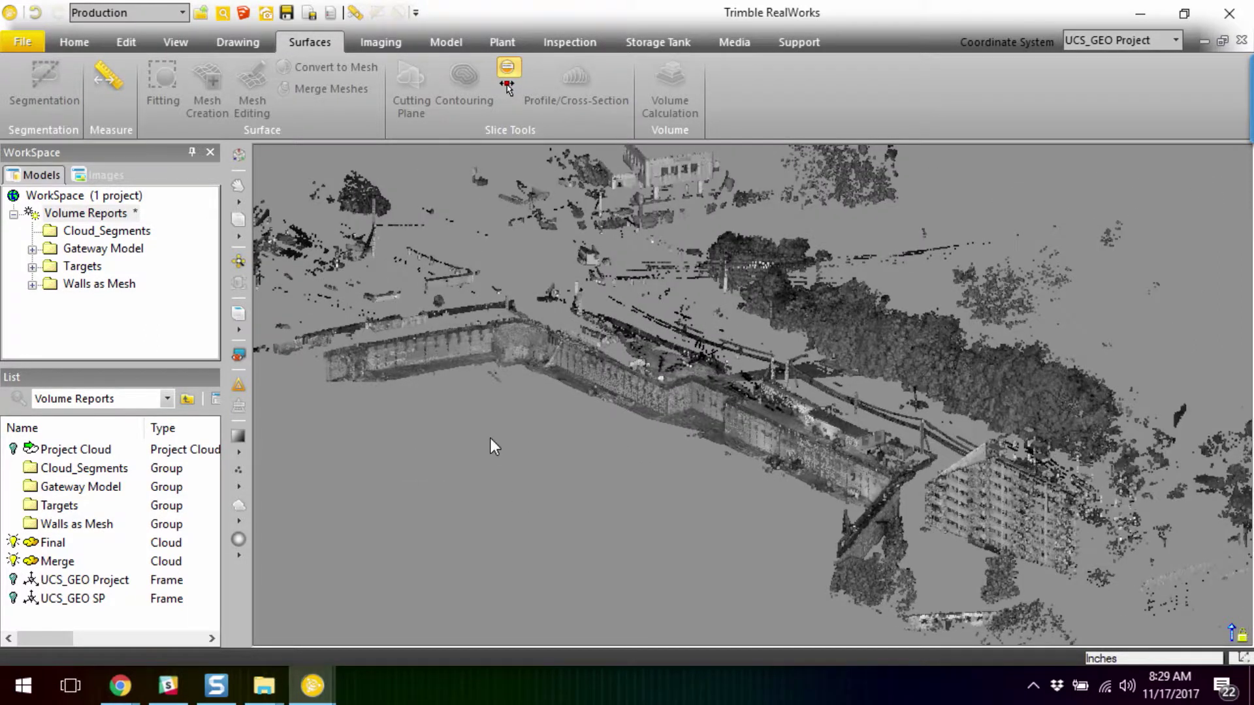
middle_click_drag(490, 448, 493, 395)
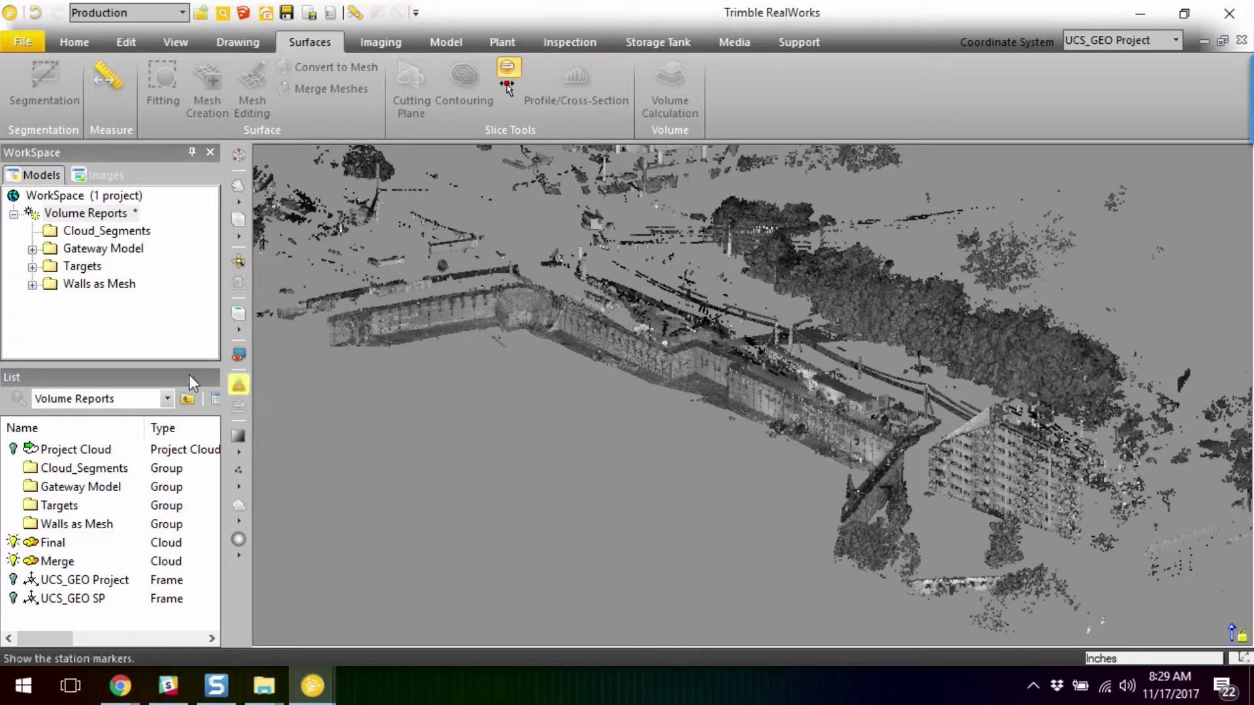
Hide the Final site cloud and show the Cloud_Segments wall clouds in view
left_click(12, 542)
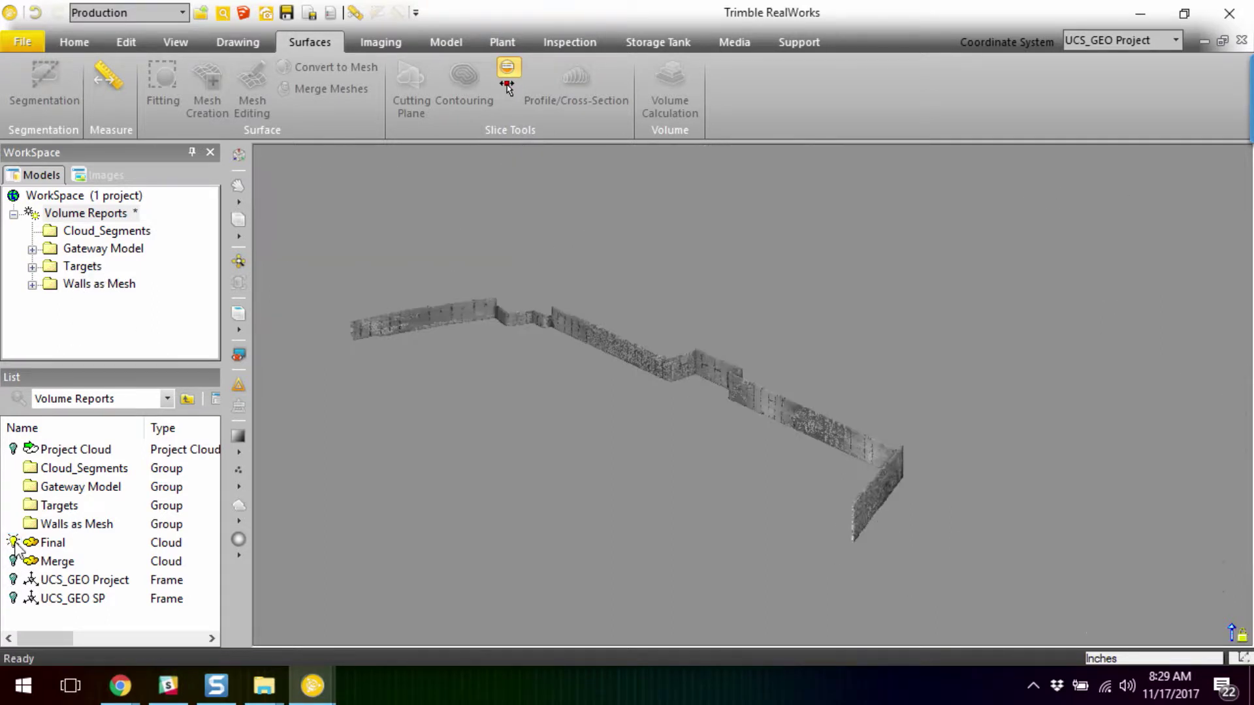
left_click(12, 561)
left_click(106, 230)
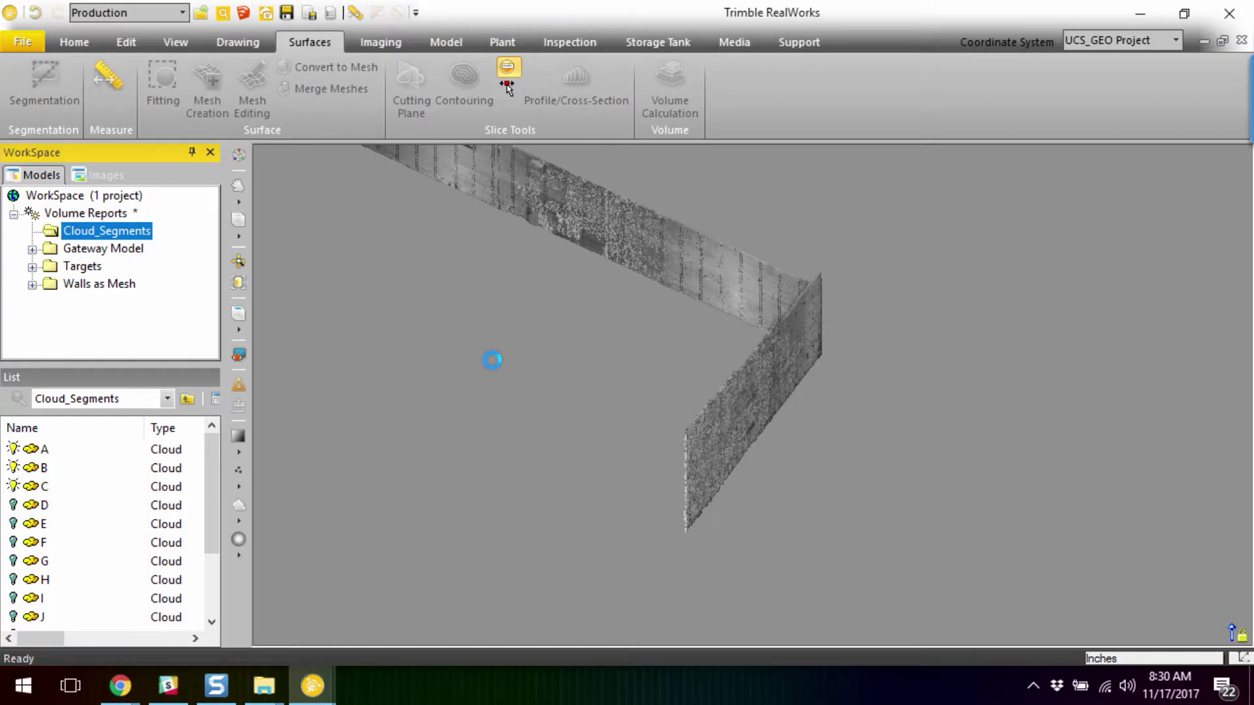
middle_click_drag(492, 364, 677, 440)
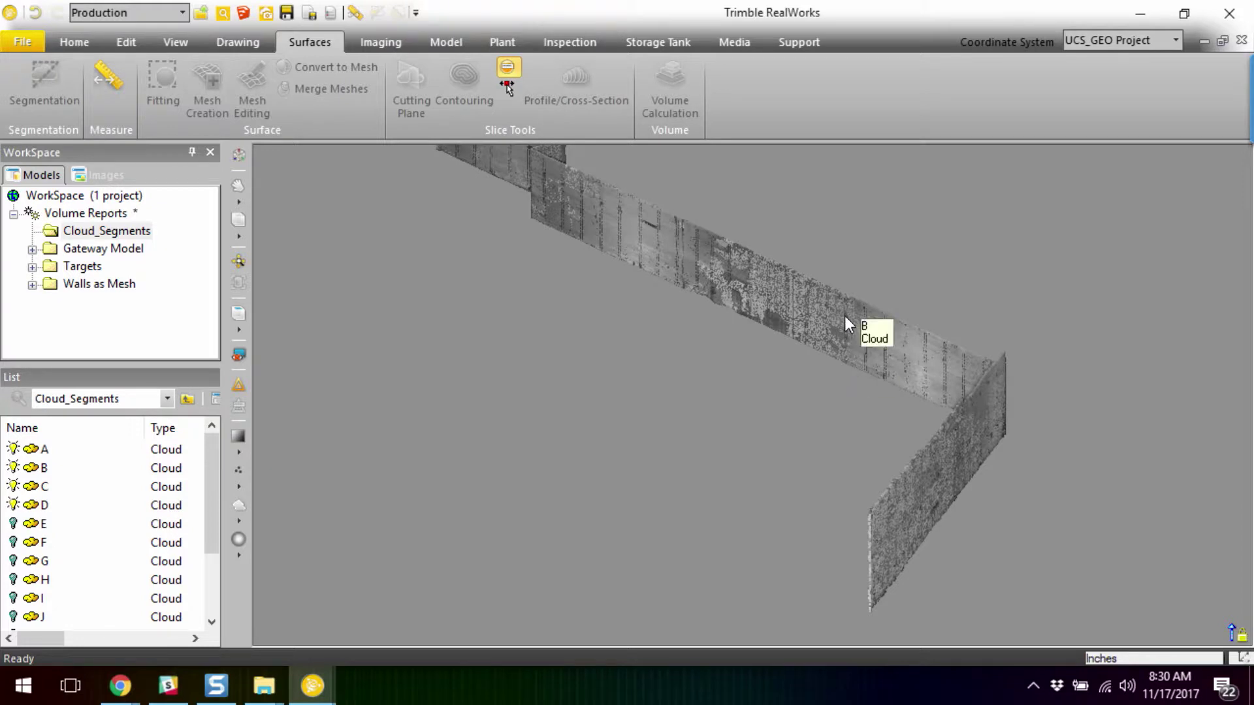
Orbit and zoom in to inspect the face of wall segments A–D
scroll(888, 339, "up", 1)
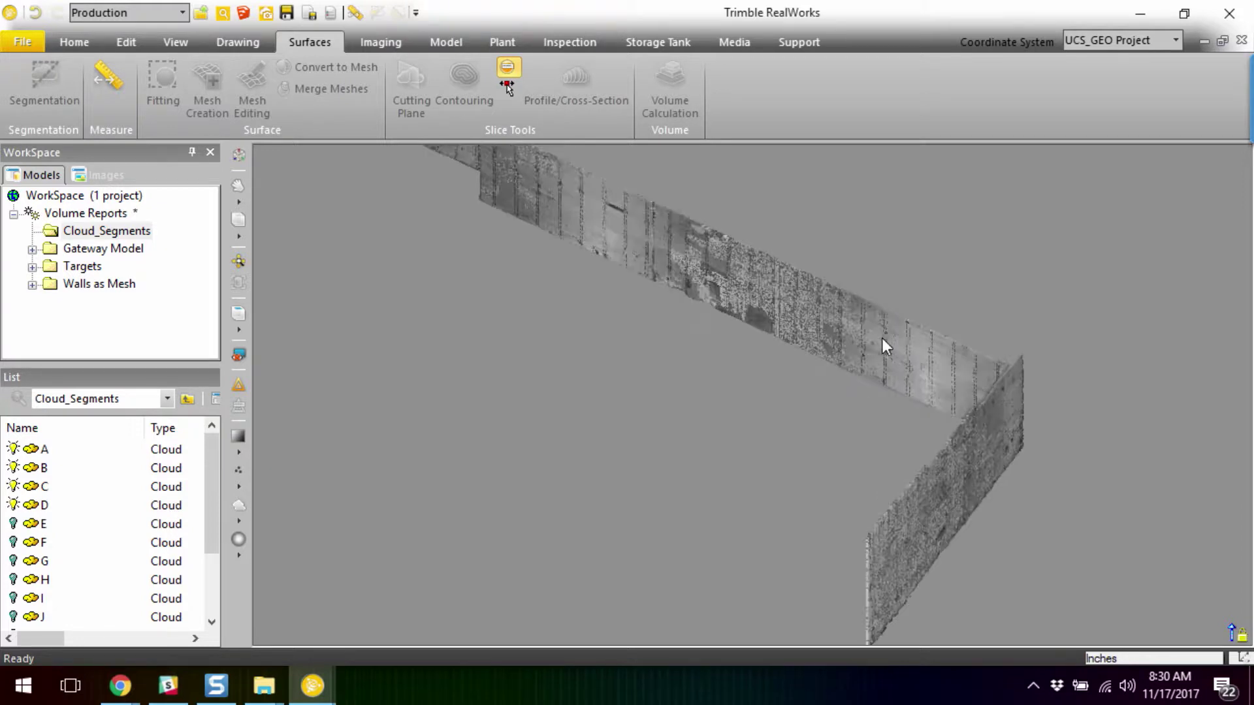
mouse_move(859, 341)
left_mouse_down()
mouse_move(723, 363)
mouse_move(850, 338)
left_mouse_up()
scroll(852, 336, "up", 5)
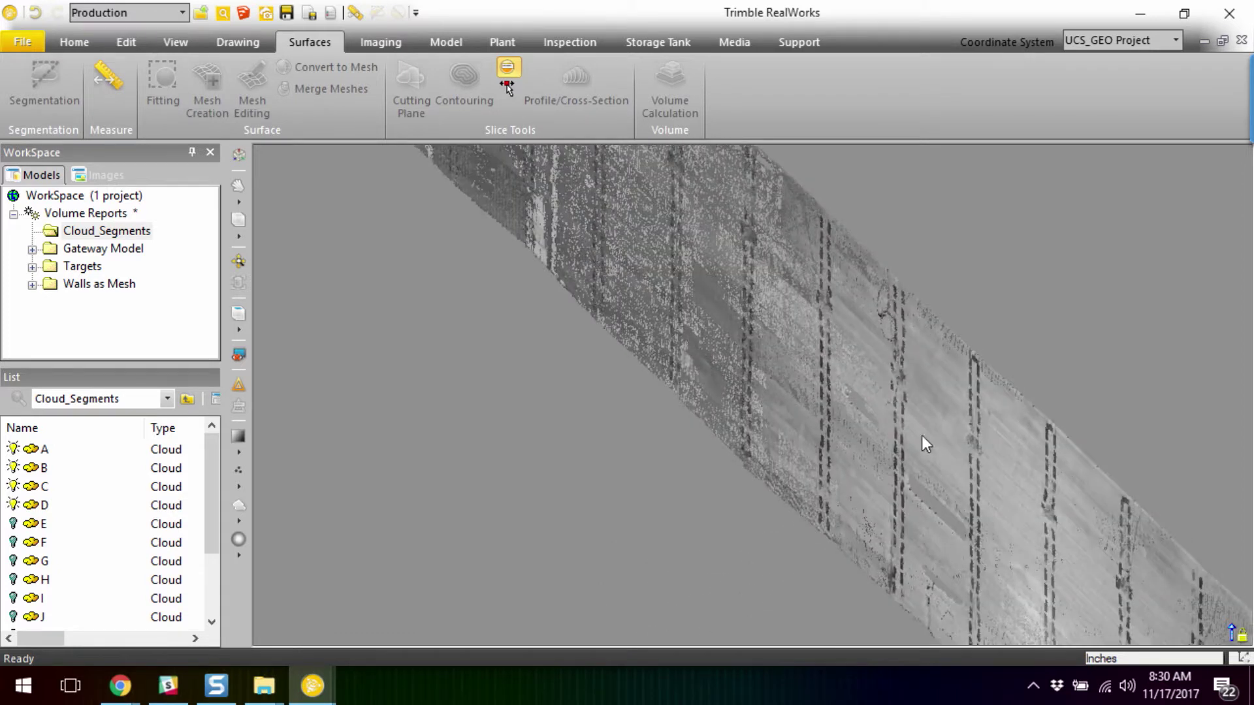
left_click_drag(901, 457, 919, 429)
scroll(909, 426, "down", 3)
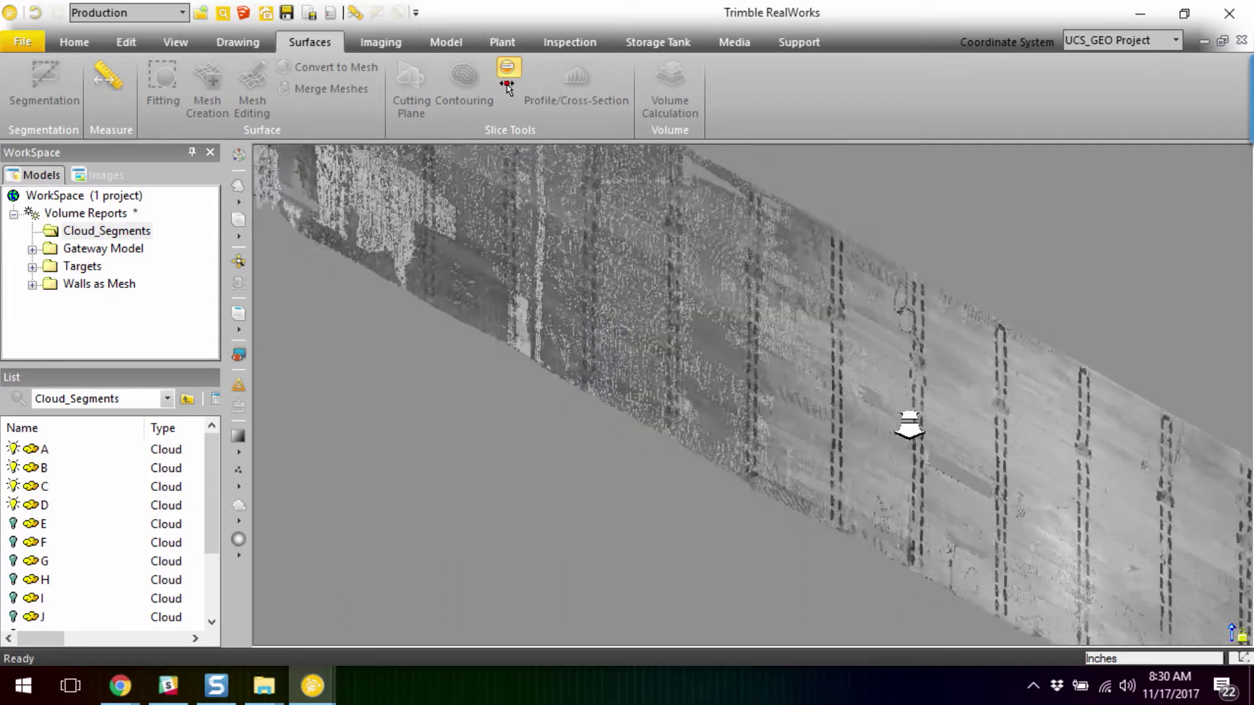
middle_click_drag(910, 425, 898, 420)
scroll(897, 420, "down", 3)
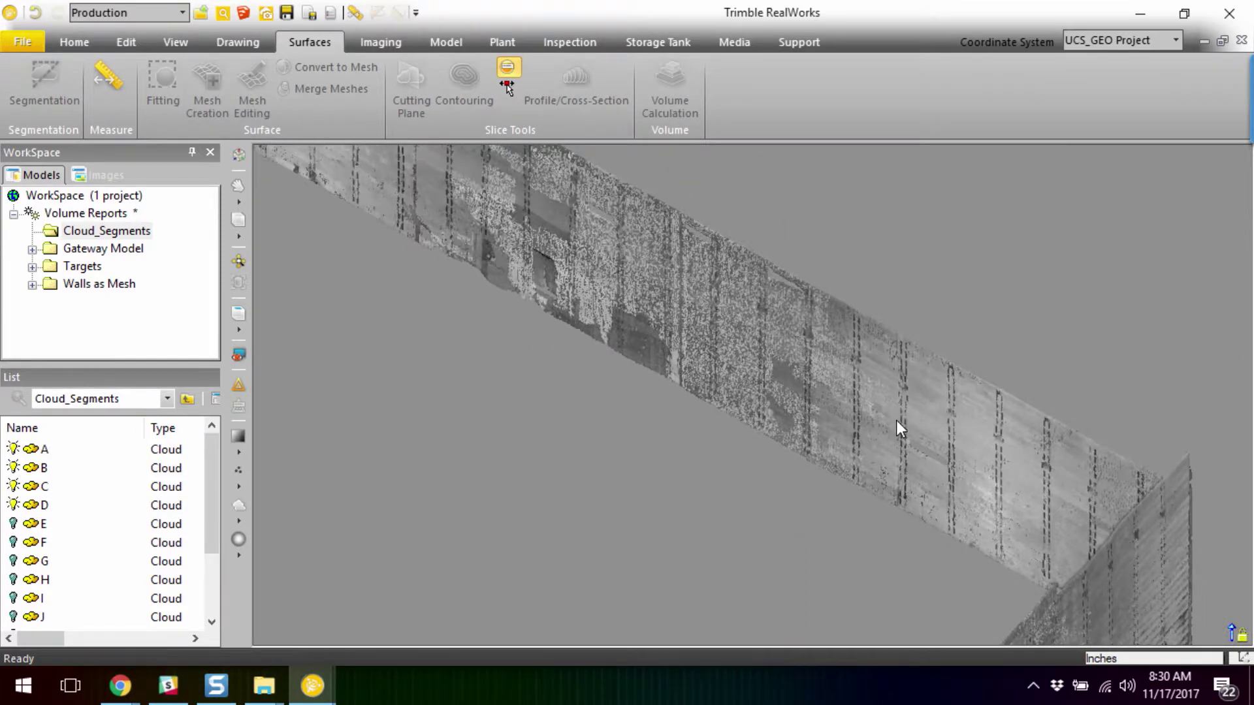
scroll(796, 427, "down", 1)
scroll(730, 355, "down", 4)
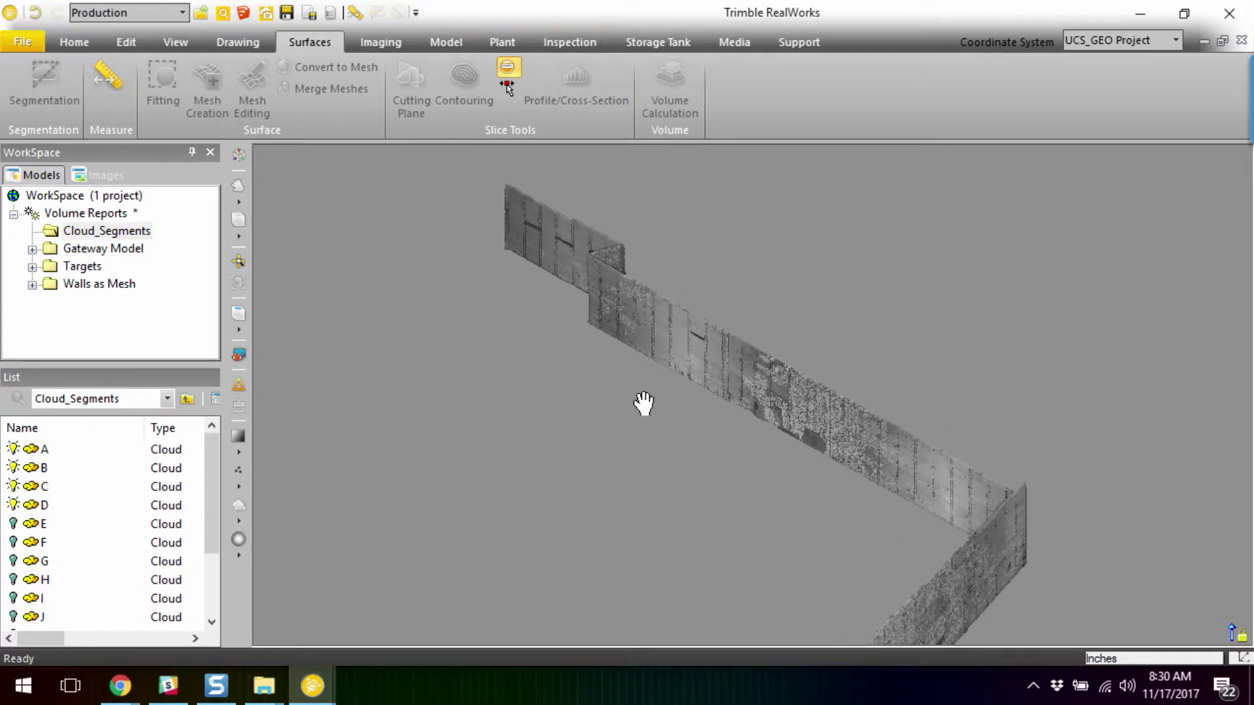
scroll(656, 413, "down", 2)
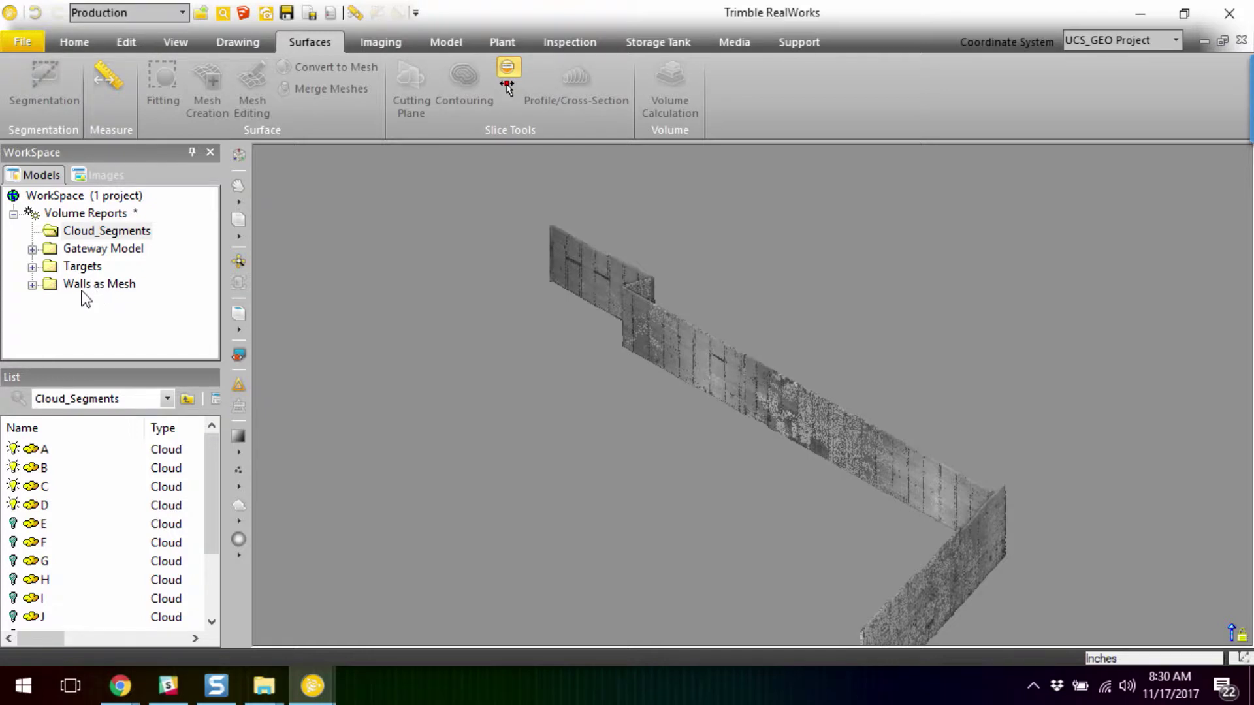
right_click(87, 281)
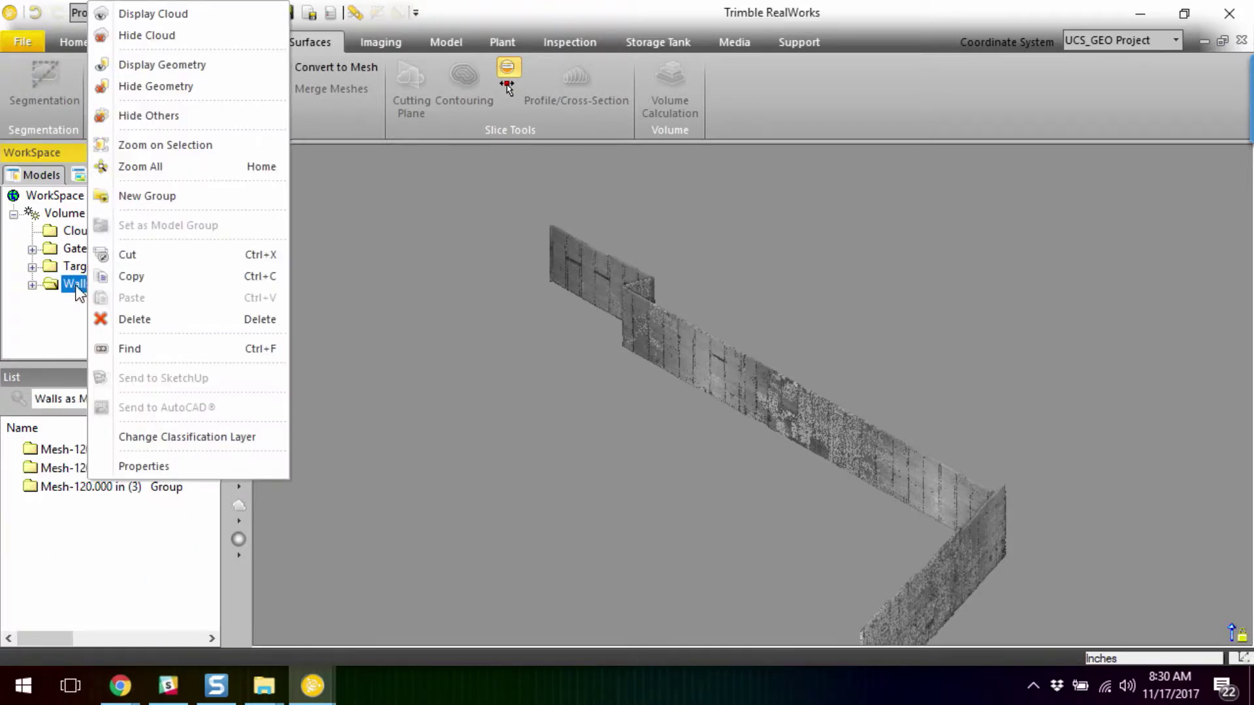
Display the Walls as Mesh geometry alongside the shoring wall clouds
left_click(164, 81)
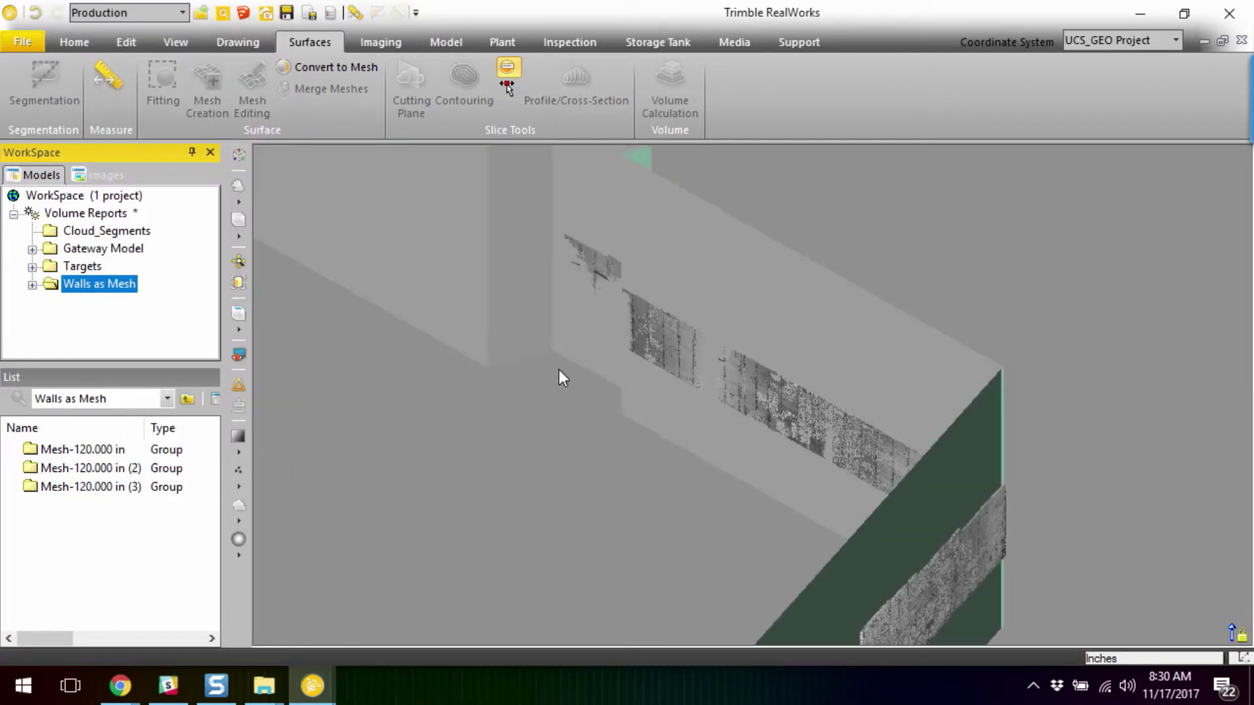
left_click(560, 371)
left_click_drag(607, 366, 707, 361)
scroll(721, 267, "up", 3)
Orbit to the junction between the zig-zag wall mesh and the cloud segment
mouse_move(708, 361)
middle_mouse_down()
mouse_move(688, 384)
mouse_move(692, 372)
middle_mouse_up()
left_click_drag(707, 373, 756, 319)
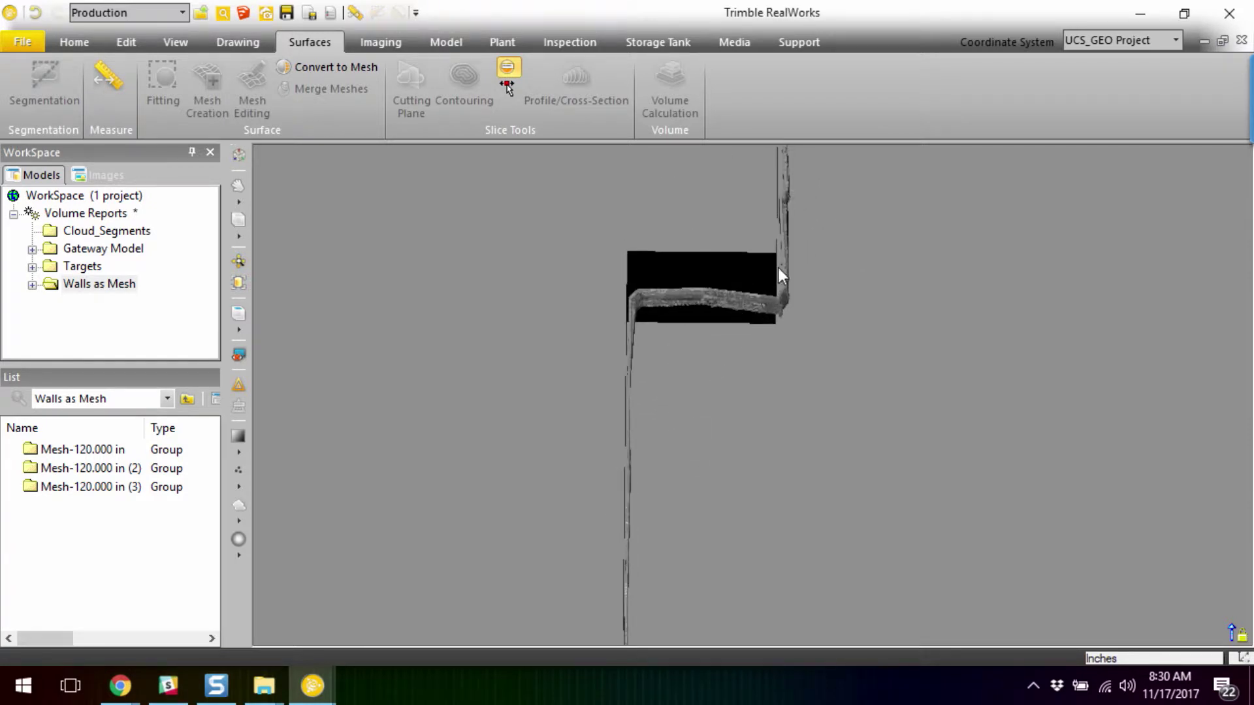
left_click_drag(730, 360, 751, 313)
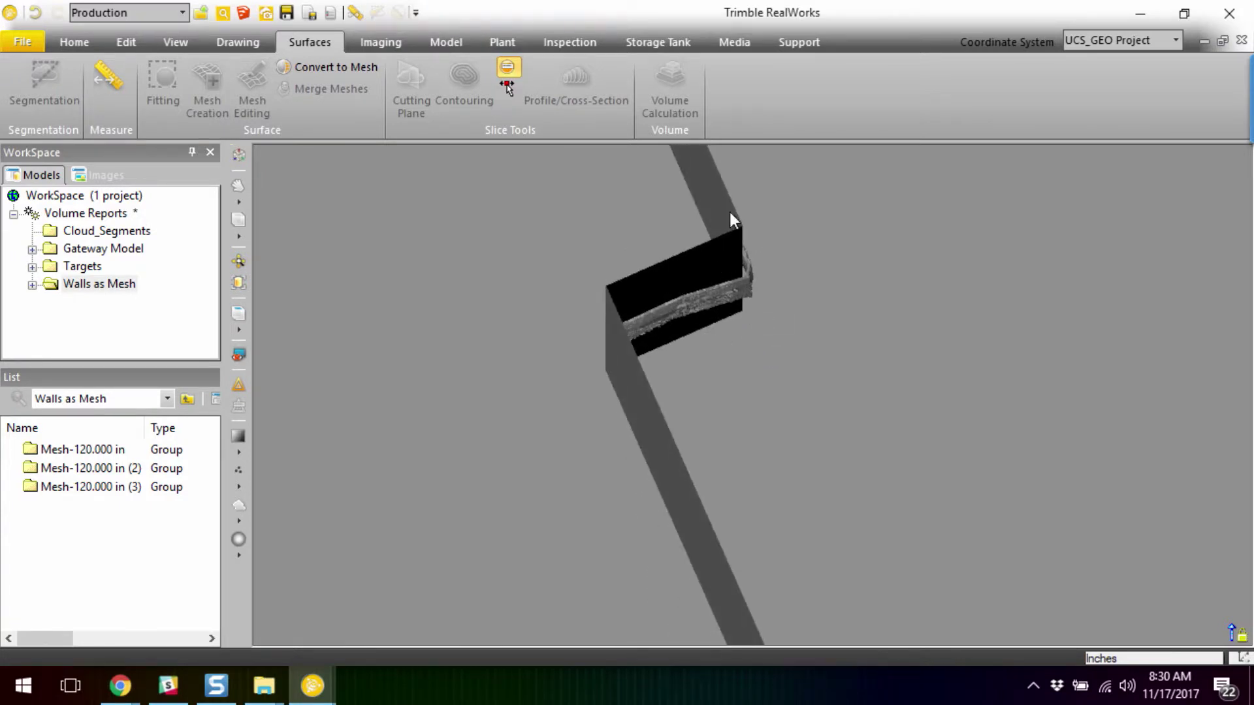
left_click_drag(680, 367, 532, 353)
left_click_drag(667, 399, 643, 447)
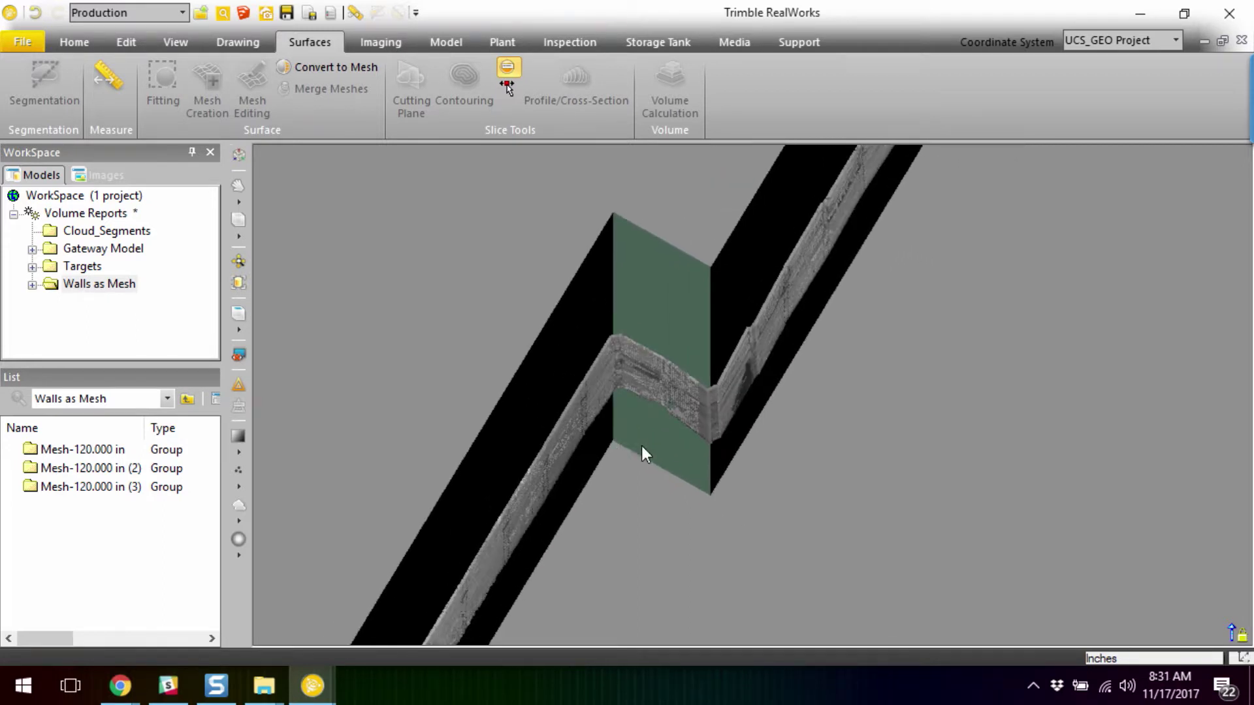
left_click(660, 385)
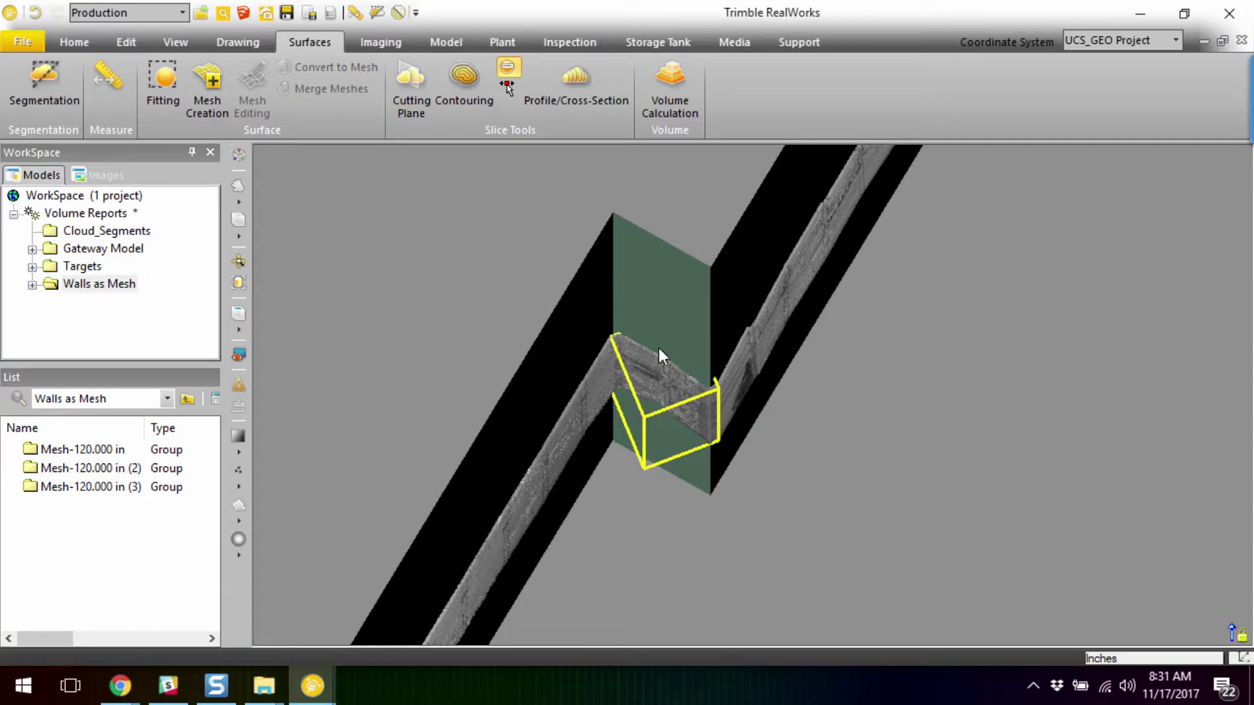
Select the green wall mesh plus the shoring cloud segment and launch Volume Calculation
left_click(668, 272)
left_click(673, 383, "ctrl")
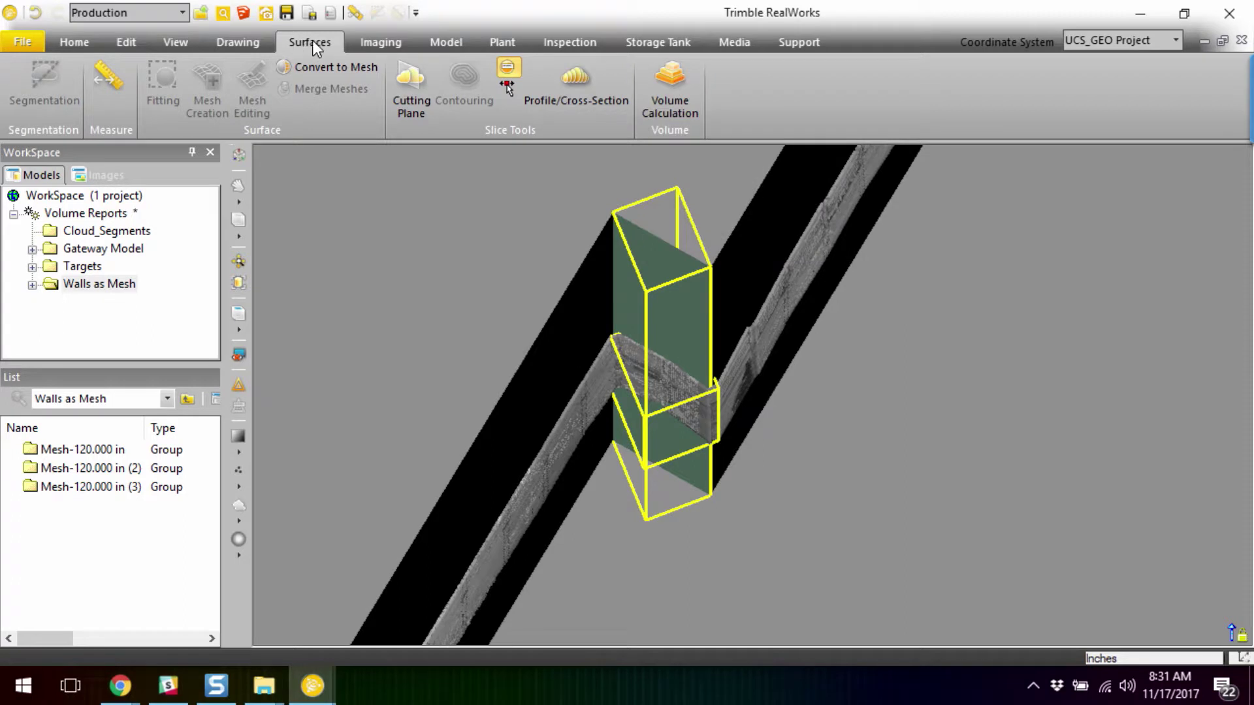
left_click(669, 89)
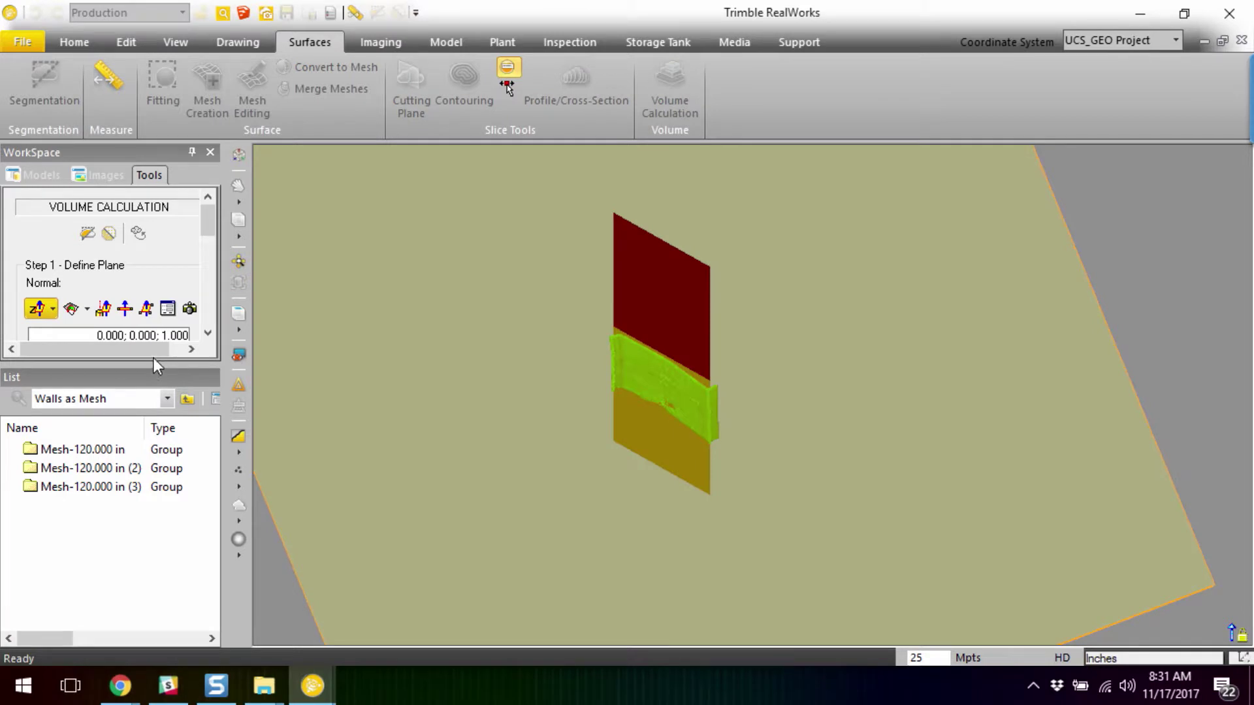
Enlarge the Volume Calculation panel to show plane, offset and resolution, and orbit the walls
left_click_drag(153, 364, 168, 516)
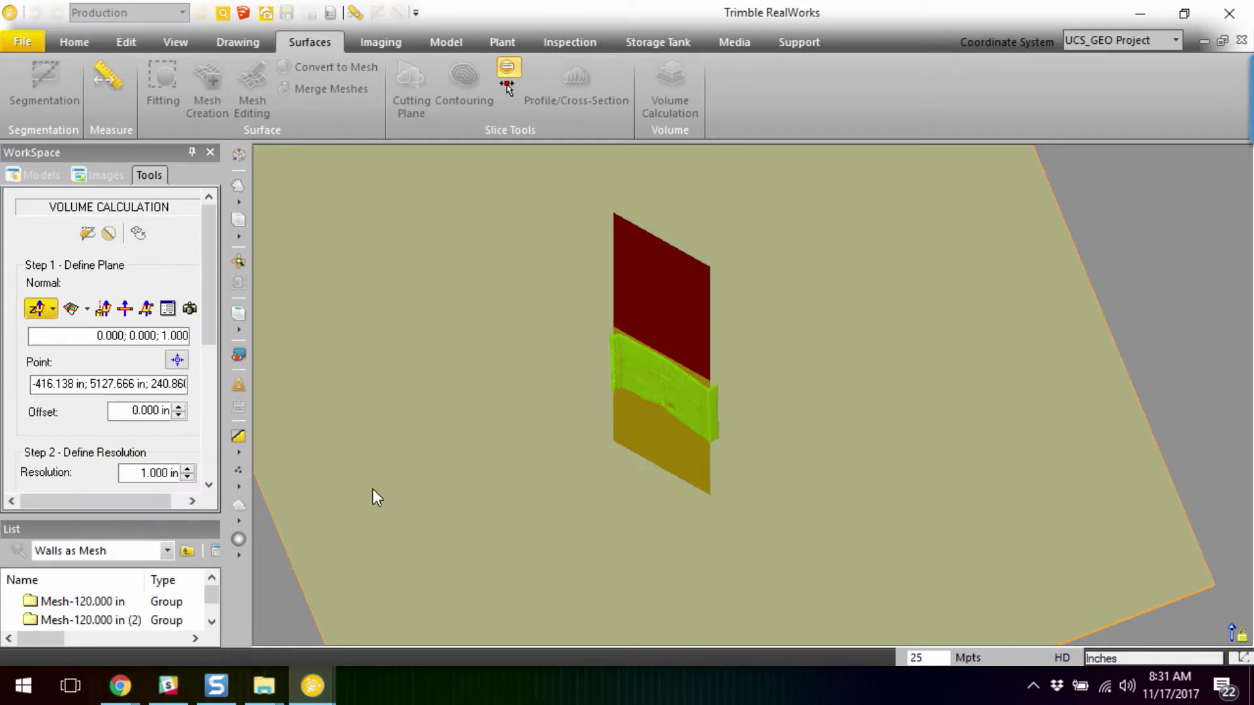
mouse_move(601, 457)
left_mouse_down()
mouse_move(692, 454)
mouse_move(355, 429)
left_mouse_up()
left_click_drag(655, 492, 636, 456)
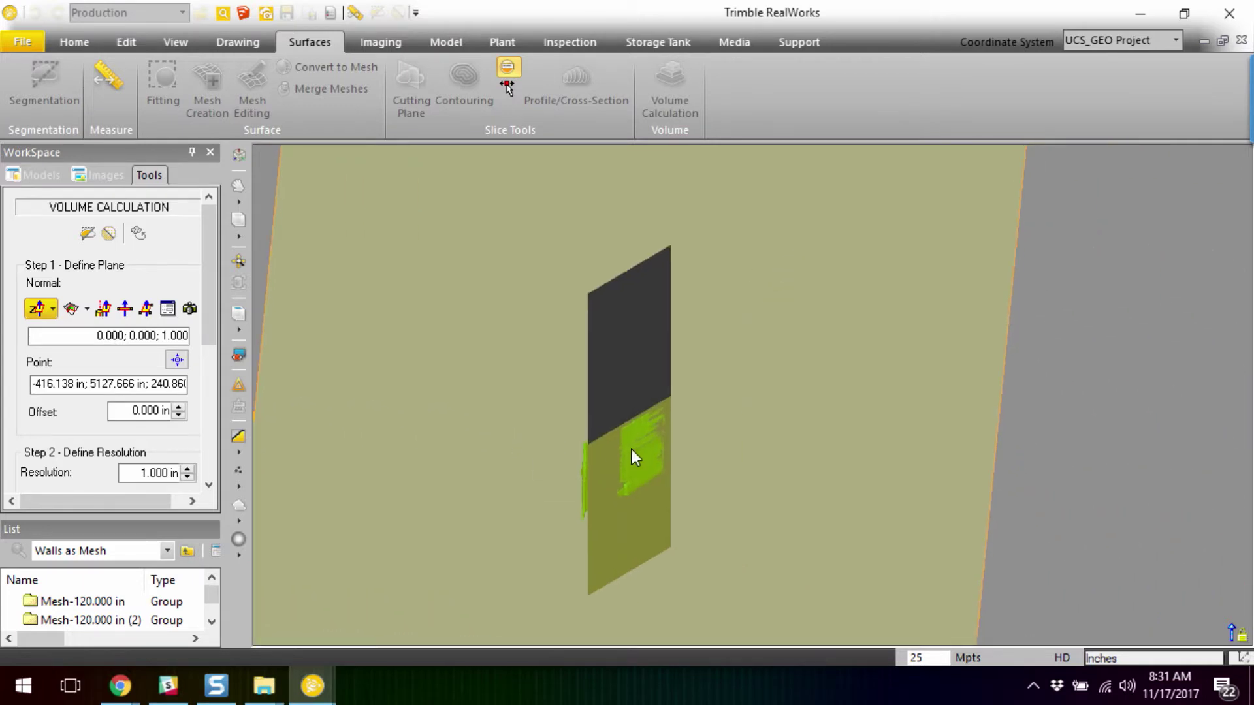
scroll(634, 456, "up", 3)
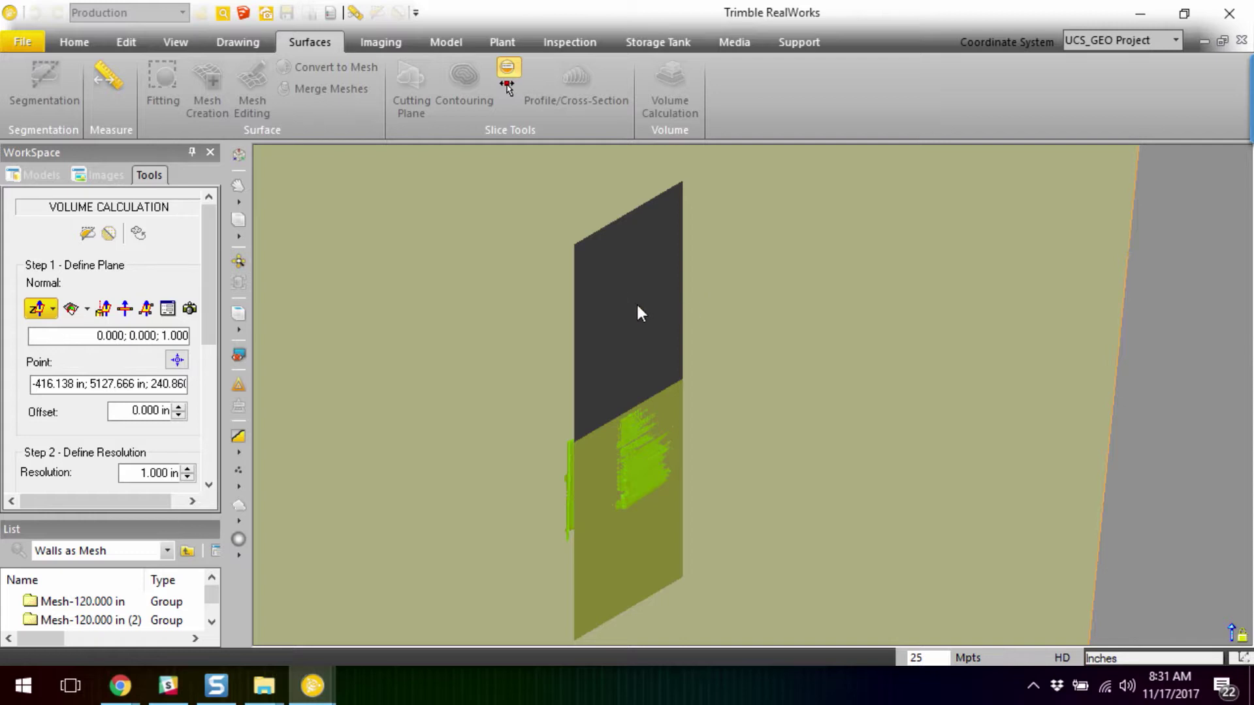
left_click_drag(658, 305, 715, 313)
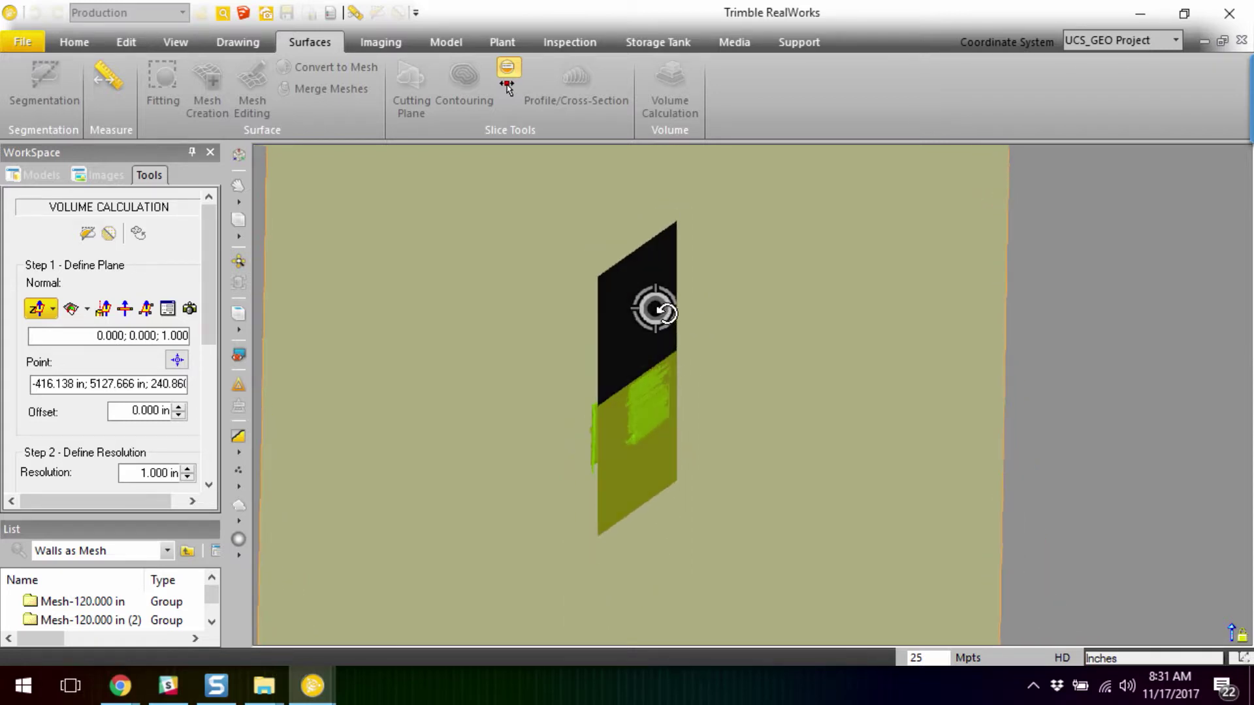
left_click(147, 310)
Pick three wall points to set a vertical plane with normal 0.616; -0.788; 0.000
left_click(587, 532)
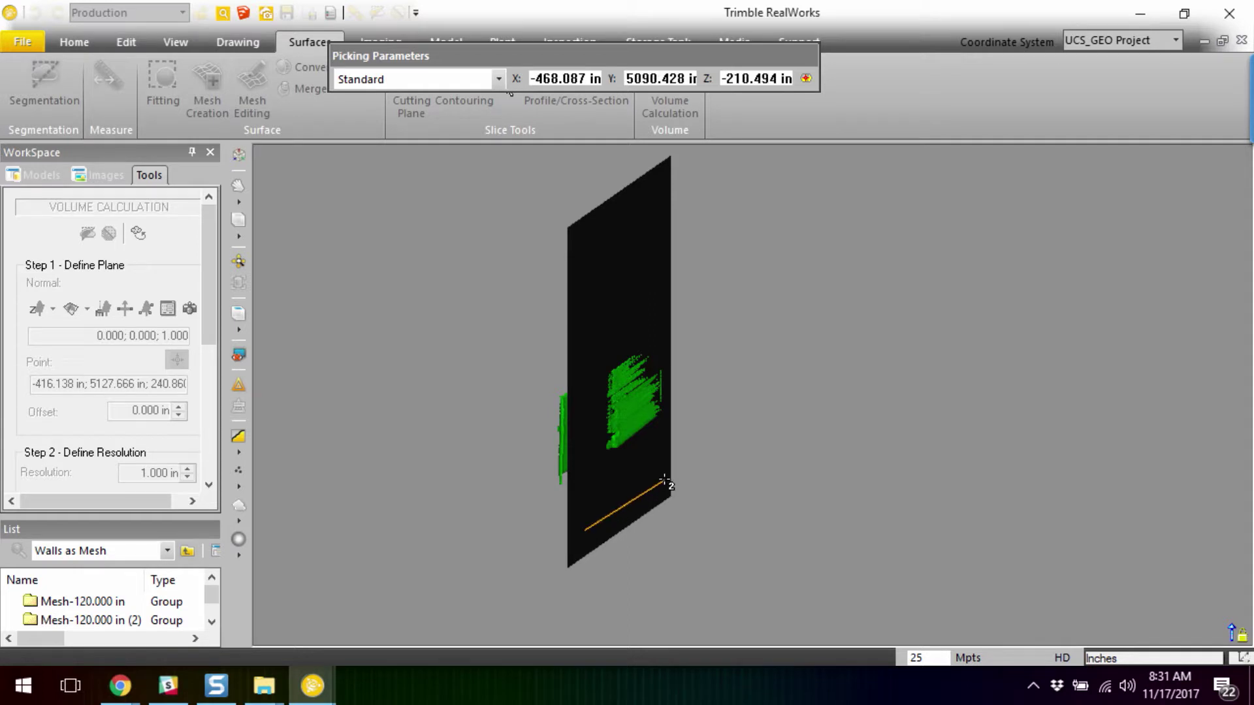
left_click(666, 486)
left_click(648, 233)
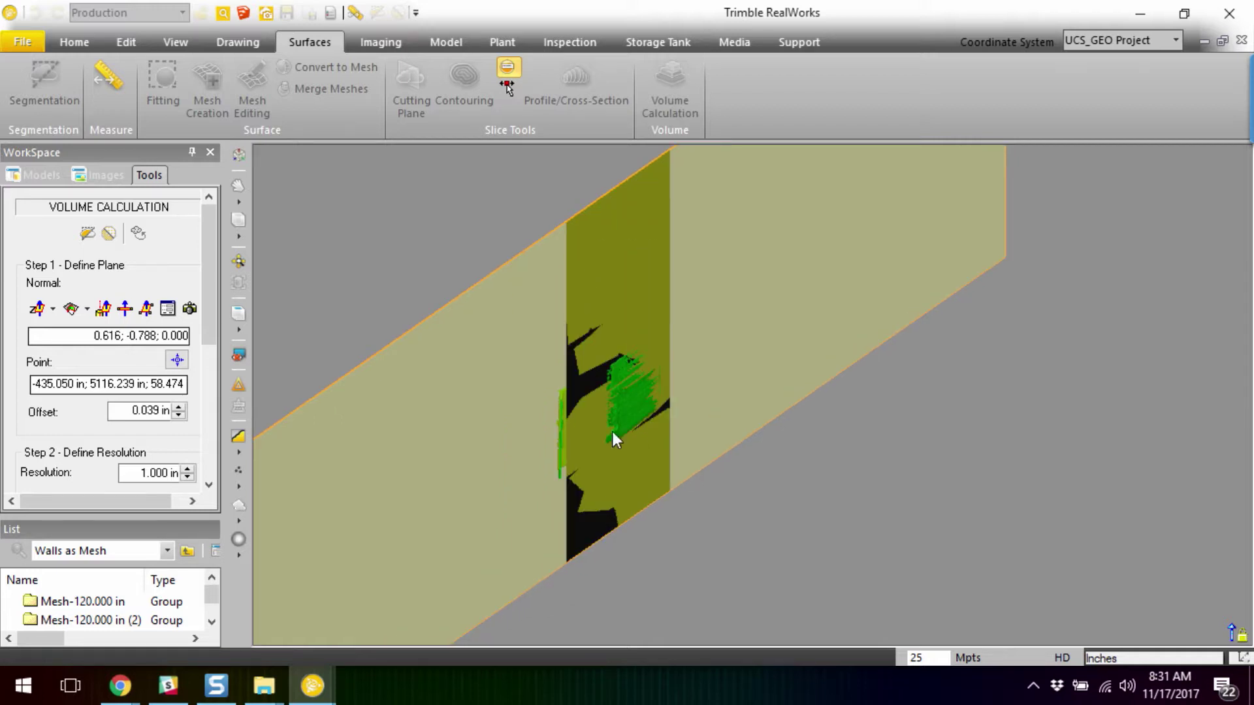
left_click_drag(205, 308, 210, 374)
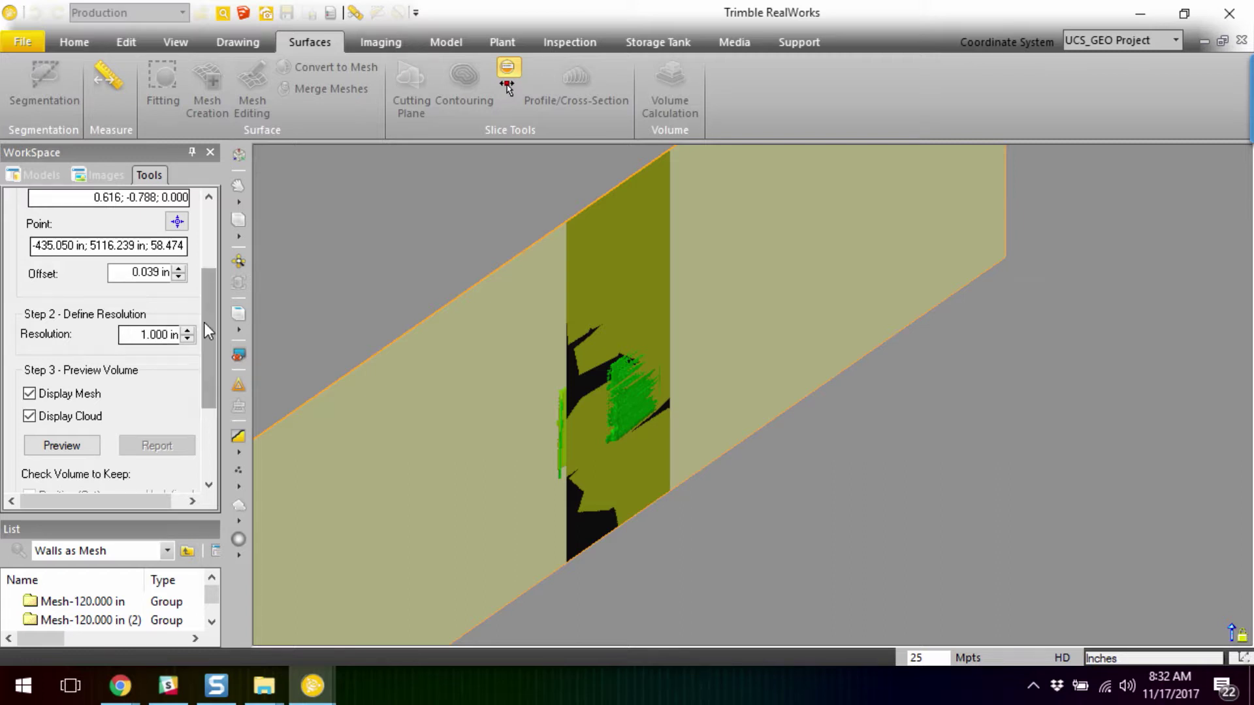
scroll(206, 326, "down", 1)
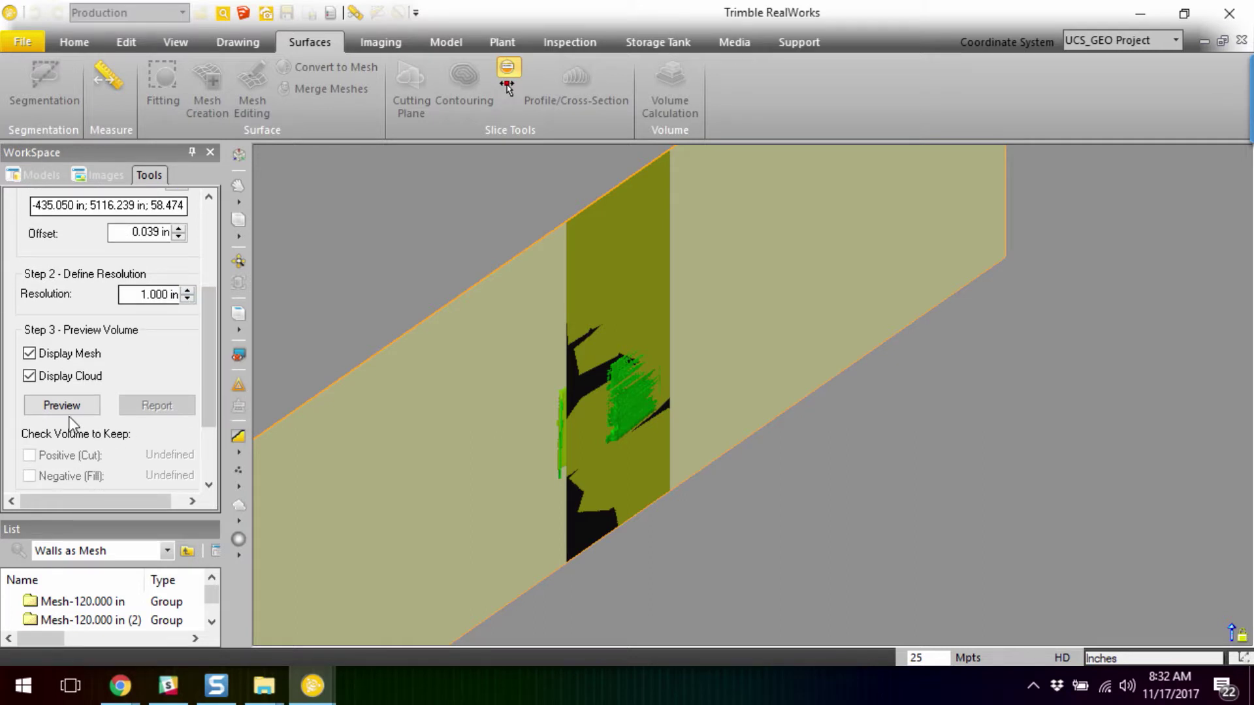
scroll(106, 395, "down", 1)
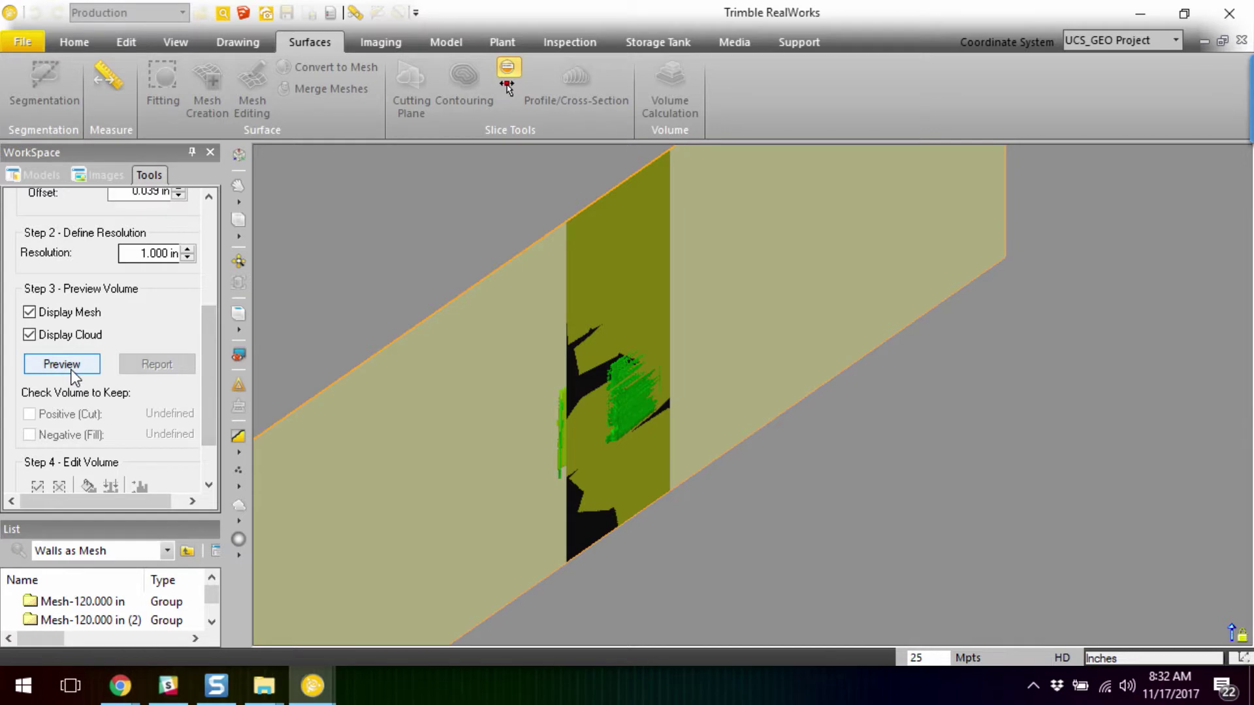
Preview the volumes: 1.838 yd3 cut and -0.059 yd3 fill on the wall
left_click(36, 369)
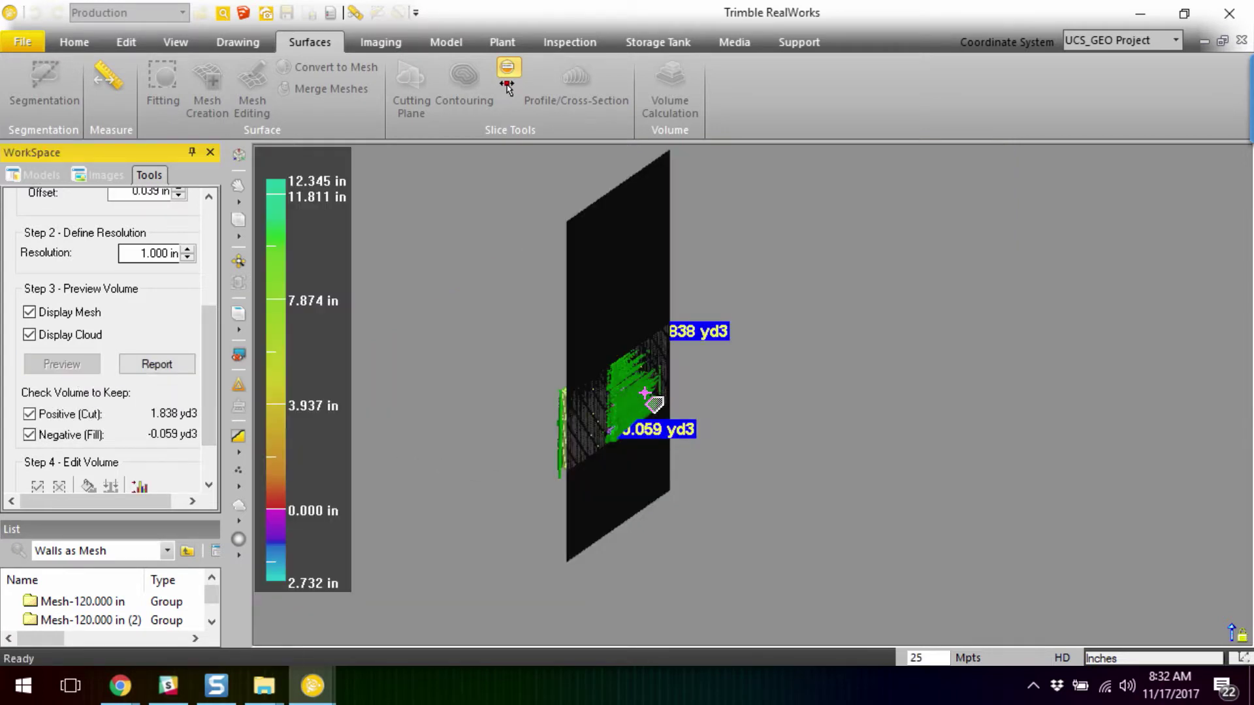
scroll(643, 405, "down", 1)
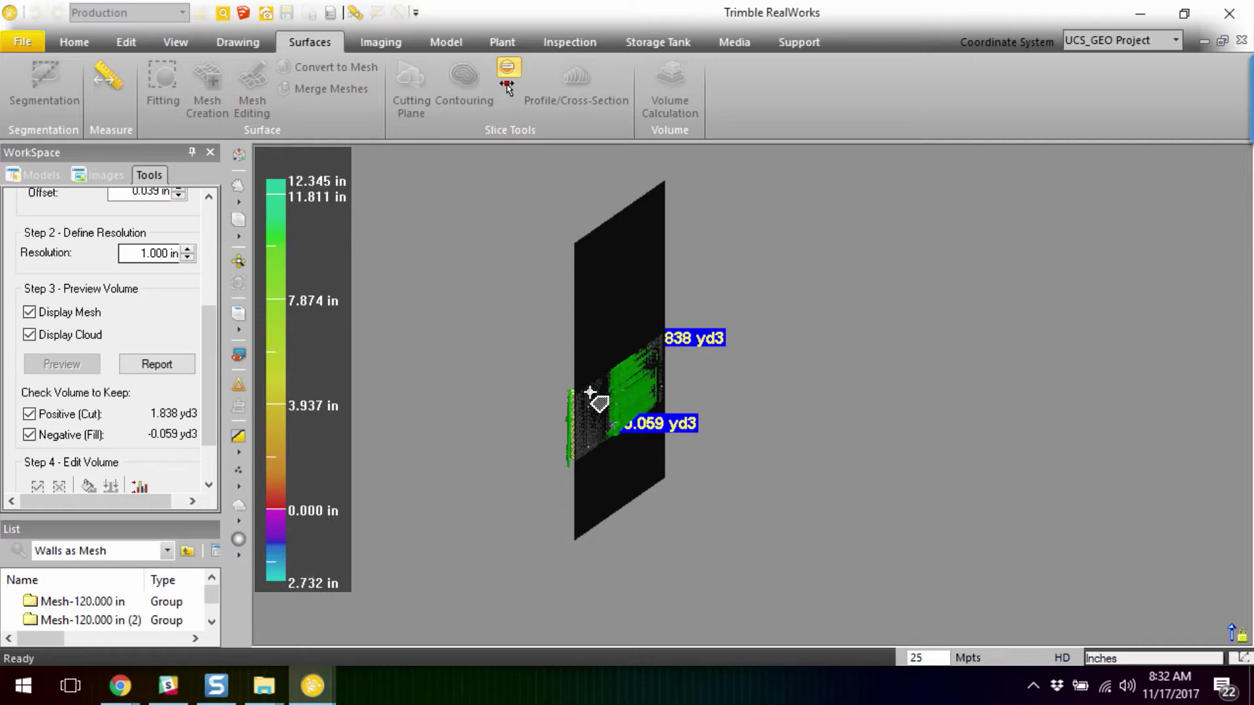
left_click_drag(610, 441, 669, 435)
left_click_drag(747, 429, 699, 426)
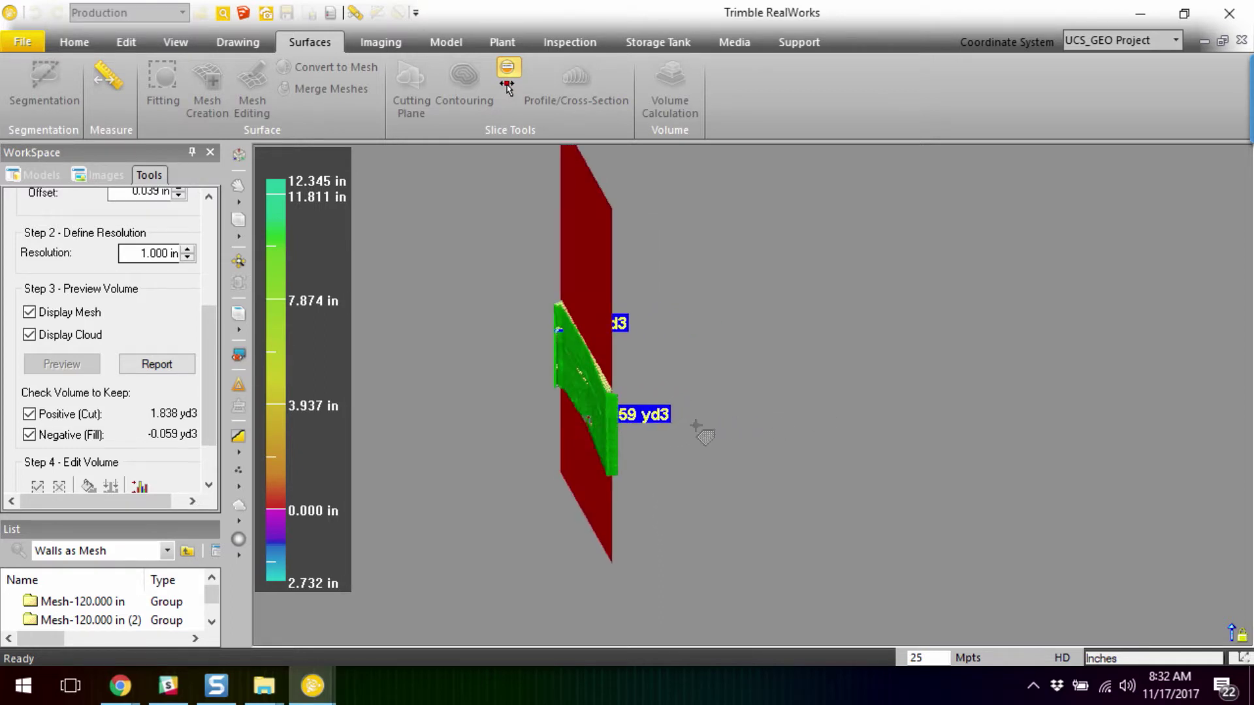
Zoom onto the wall and hide the reference plane mesh and the point cloud
scroll(601, 392, "up", 3)
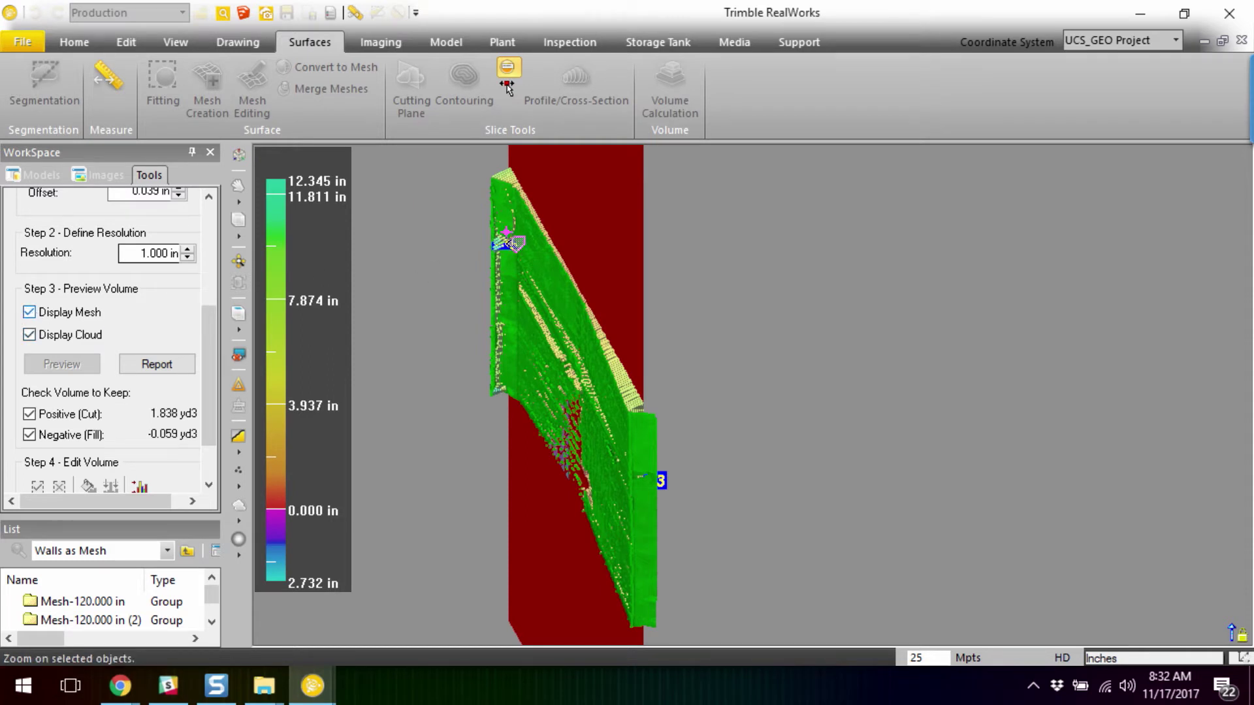
left_click(29, 314)
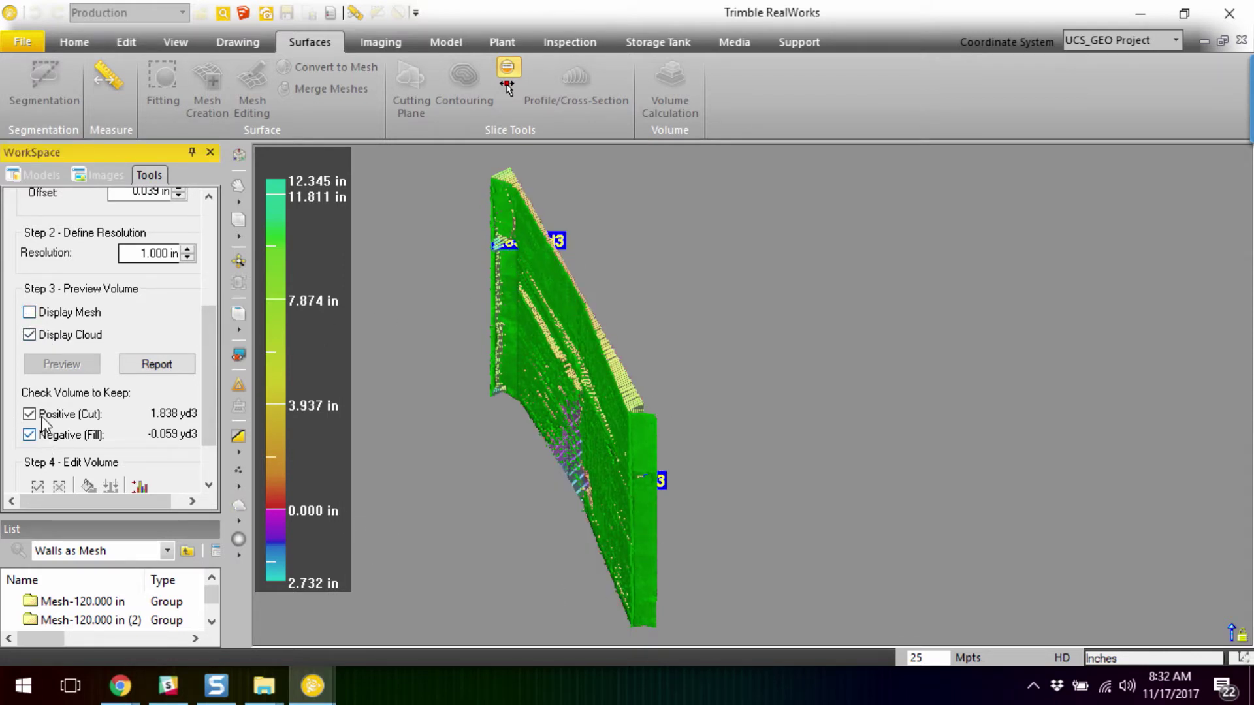
left_click(29, 335)
Reposition the colour-mapped cut/fill wall in view and bring the Report button into reach
left_click_drag(581, 460, 649, 434)
middle_click_drag(650, 434, 767, 480)
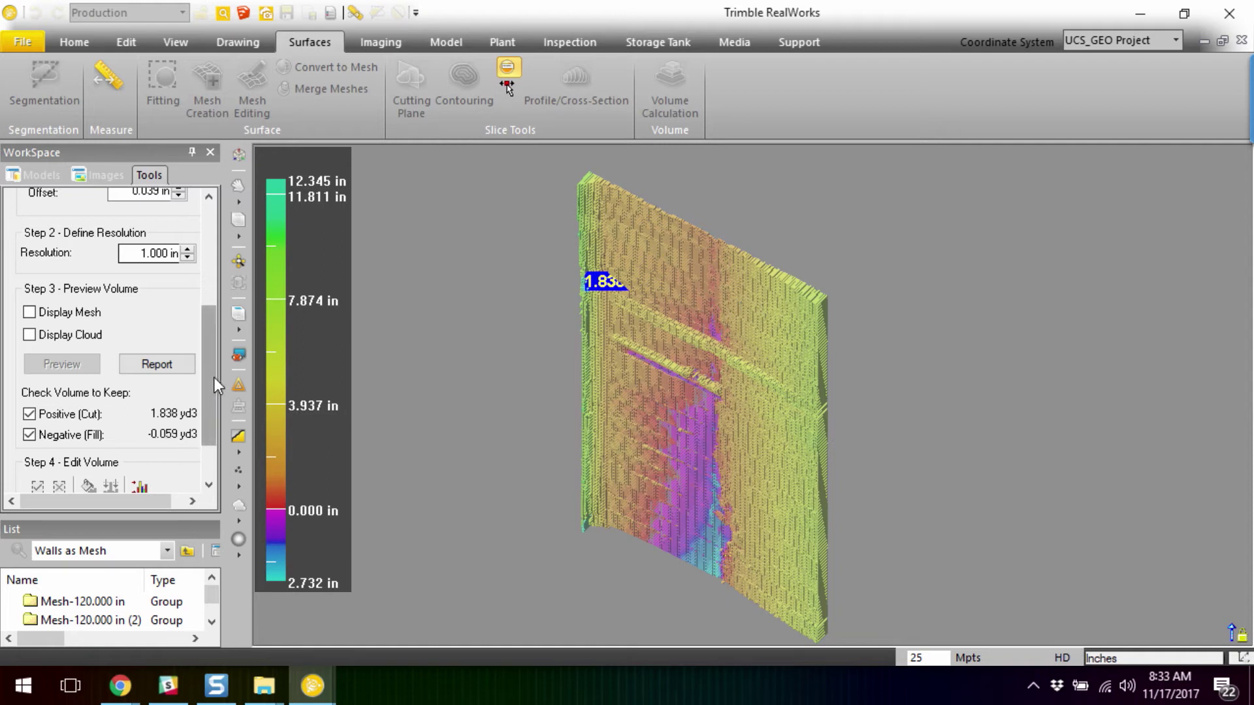
scroll(213, 382, "down", 1)
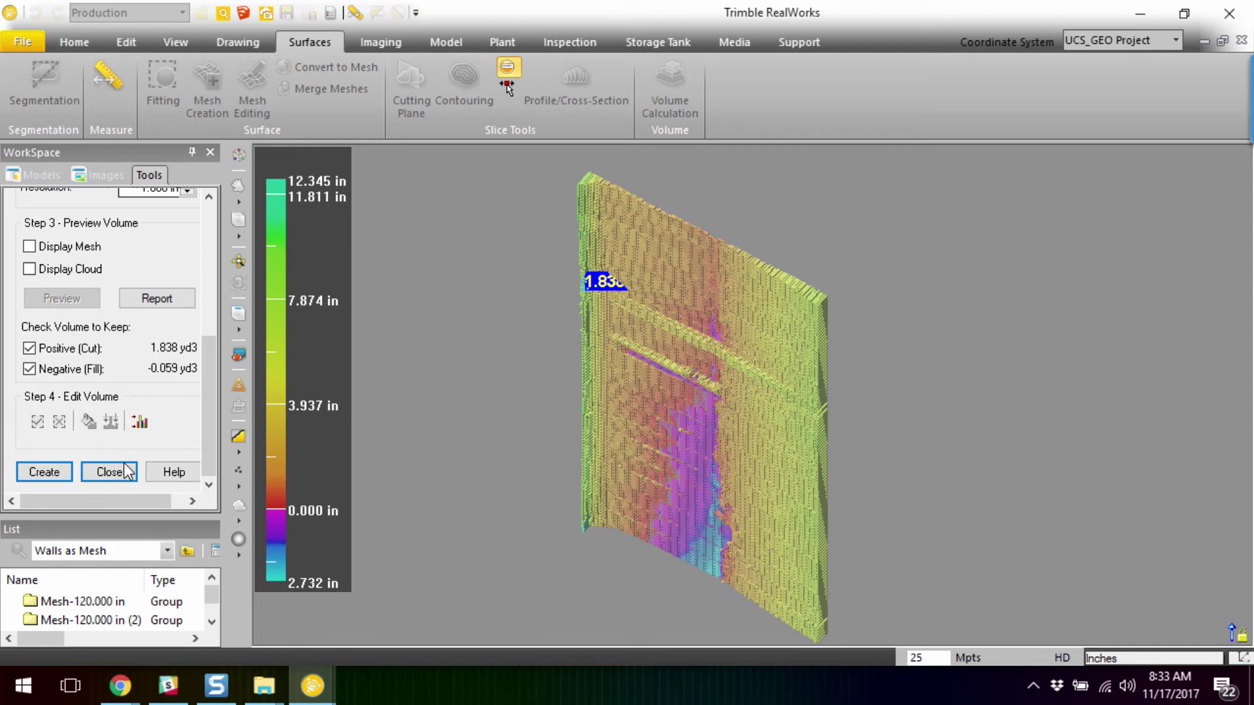
left_click_drag(214, 366, 205, 353)
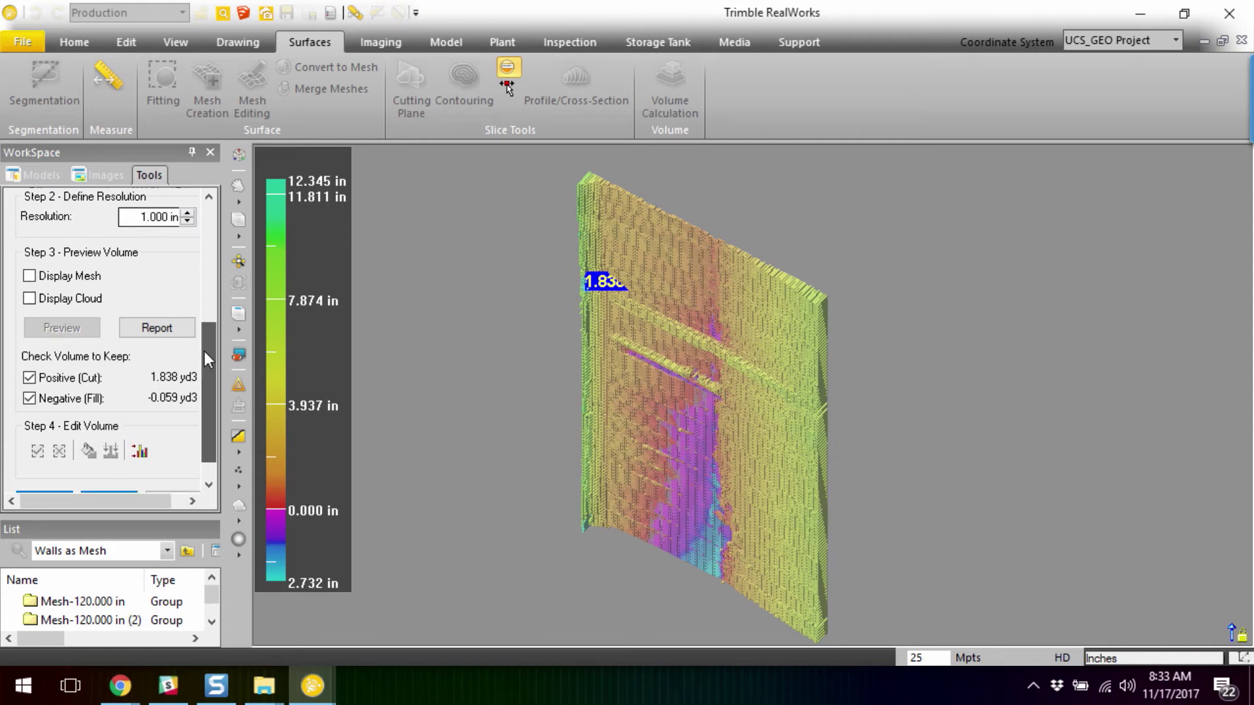
Open the Volume Calculation Report (net 1.778 yd3, planar area 213.562 sft2) and select its text
left_click(162, 329)
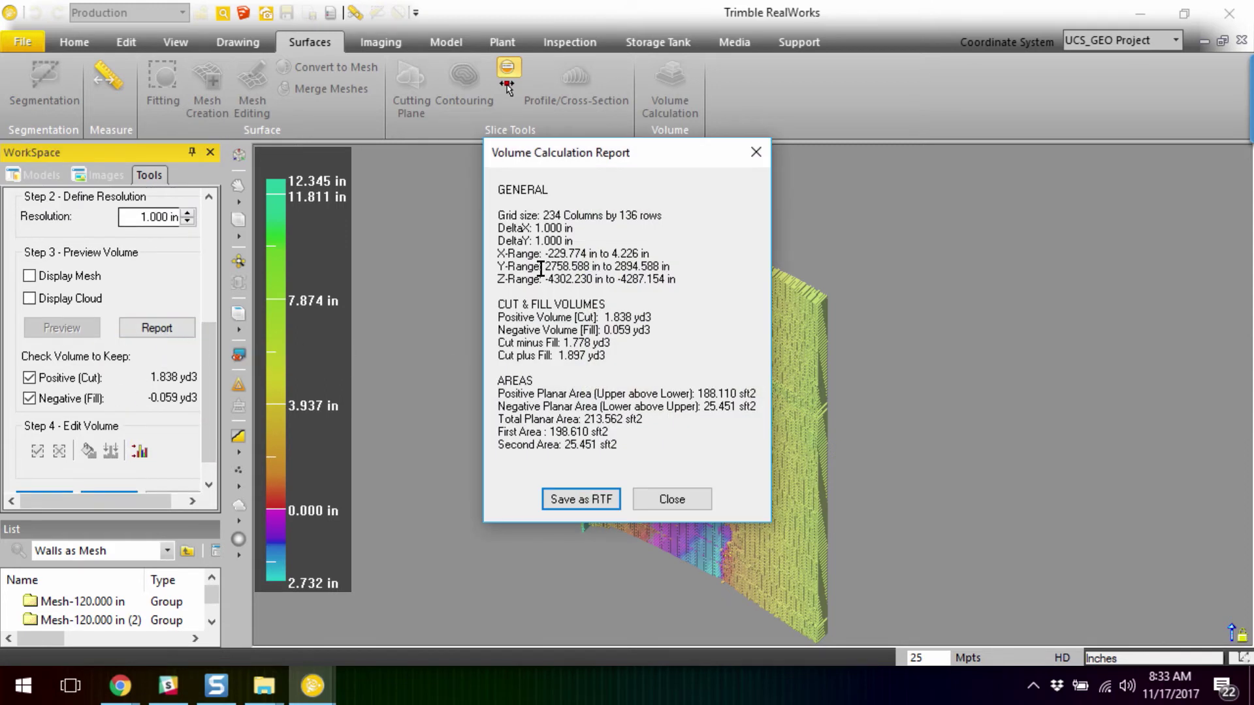
left_click_drag(501, 217, 663, 443)
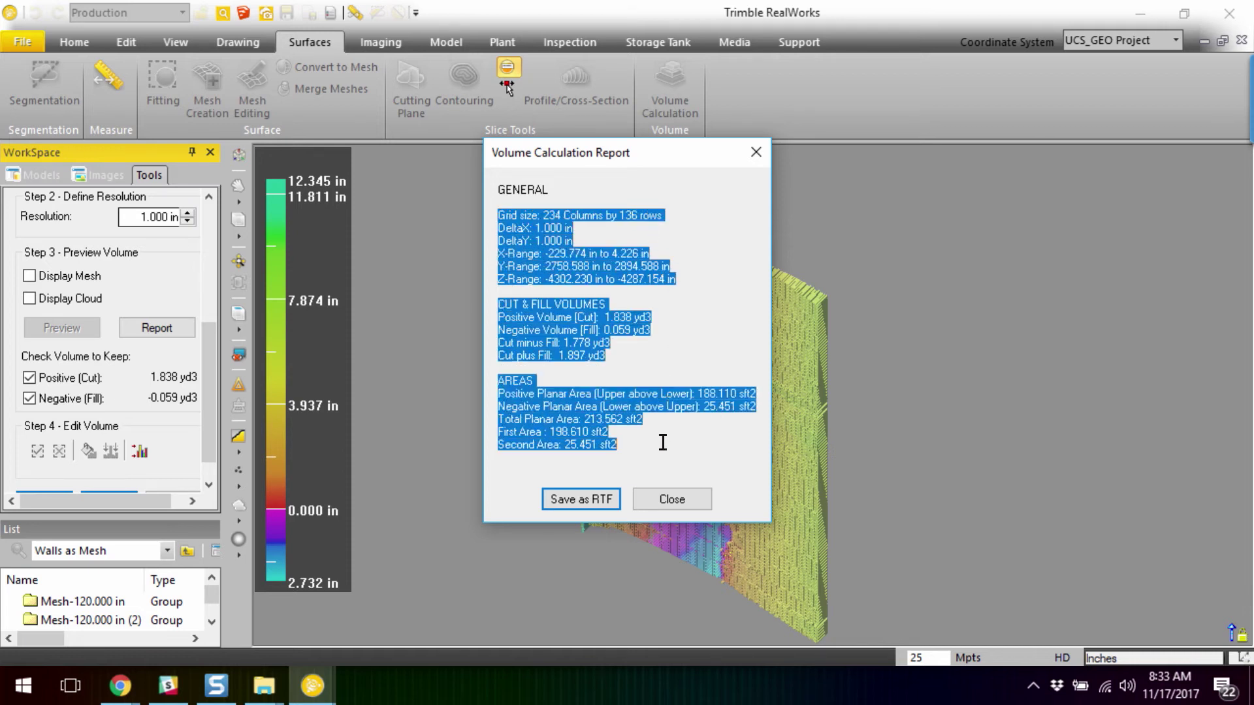
left_click(663, 443)
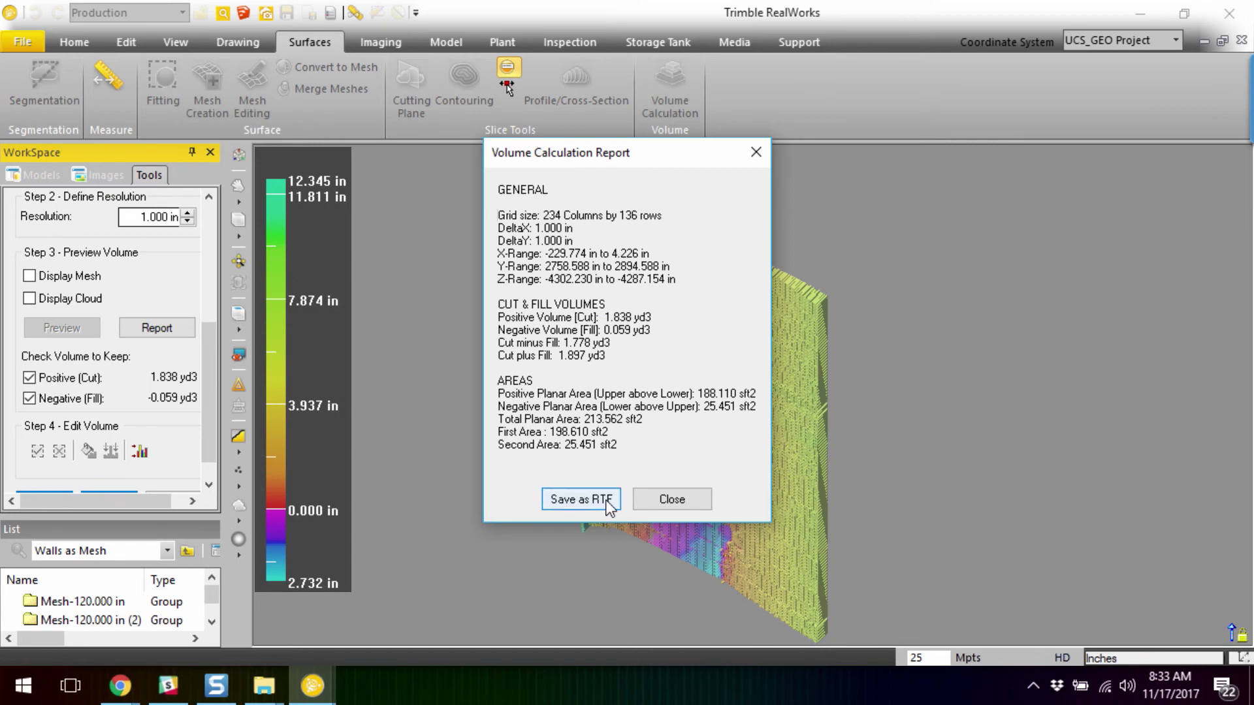